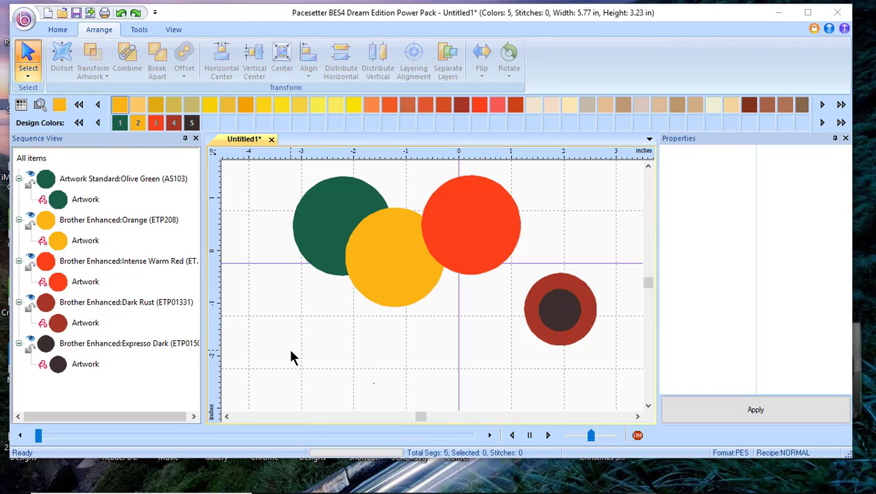
# - Add the filled triangle Shape 02b from the Artwork Cut Shapes folder, placed tilted below the green and orange circles
pyautogui.click(59, 30)
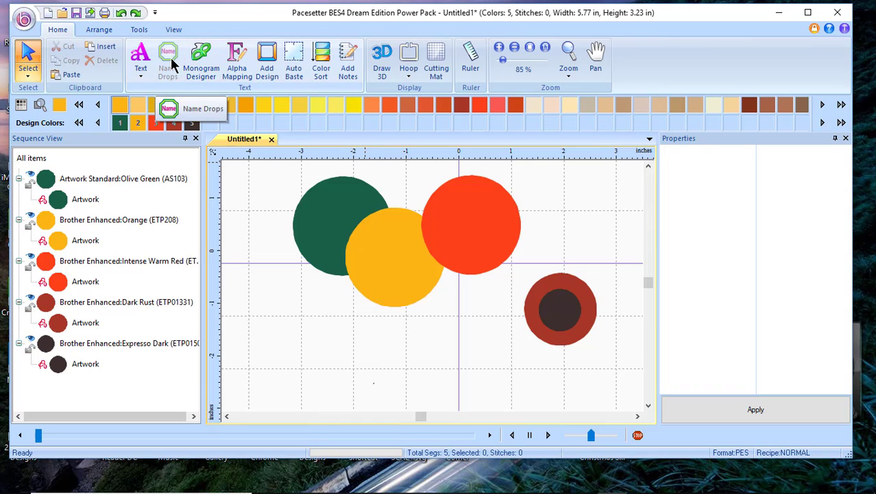
pyautogui.click(271, 65)
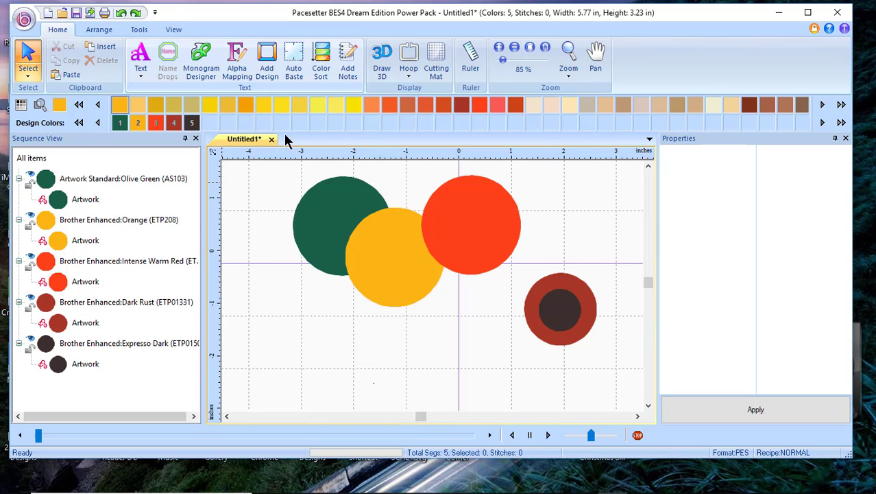
pyautogui.click(409, 122)
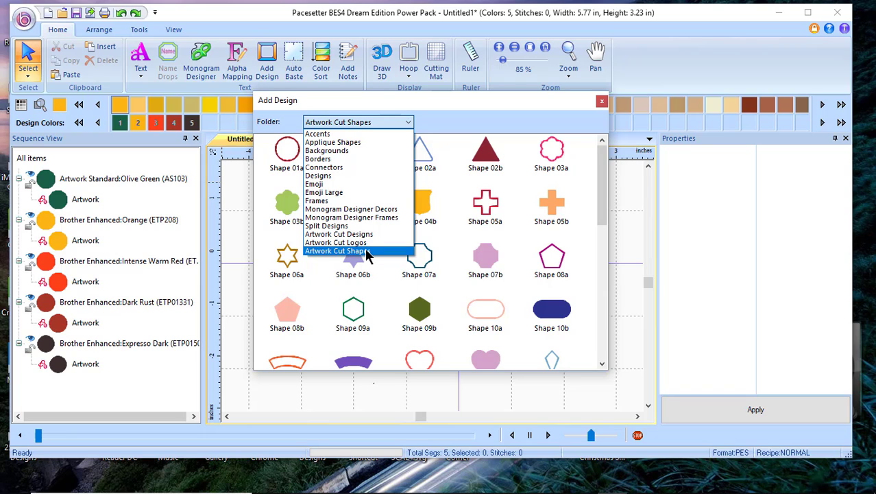
pyautogui.click(367, 253)
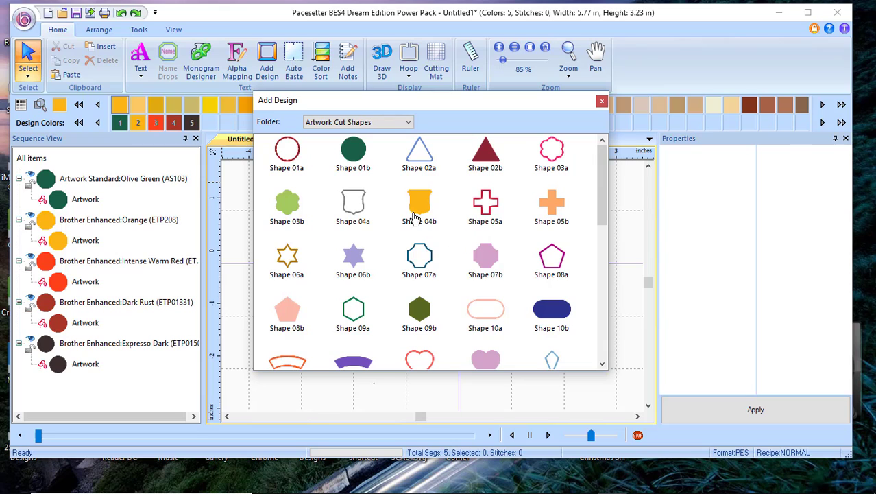
pyautogui.doubleClick(488, 162)
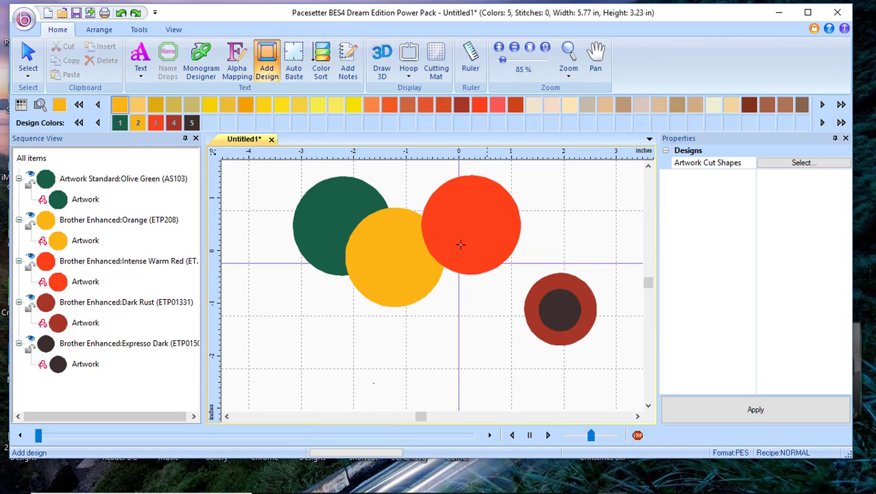
pyautogui.moveTo(305, 329); pyautogui.dragTo(372, 377)
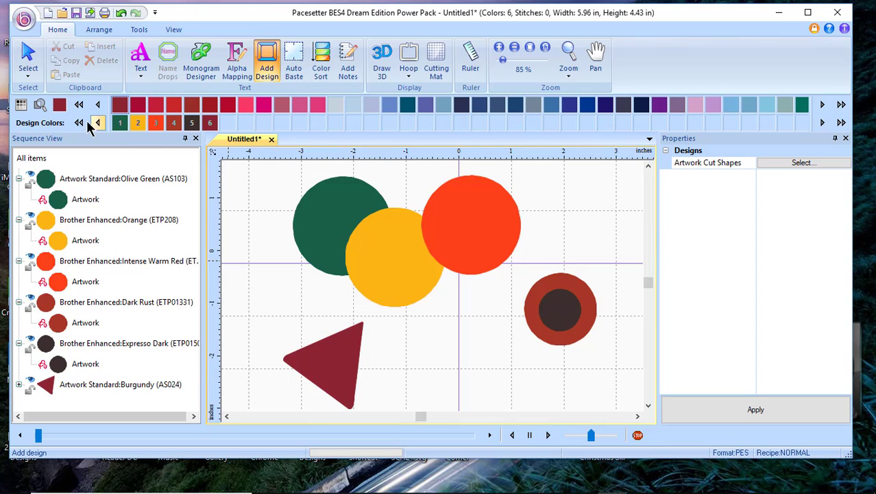
# - Paste a copy of the burgundy triangle, partly overlapping the original, and recolor the copy Electric Blue
pyautogui.click(28, 60)
pyautogui.click(319, 382)
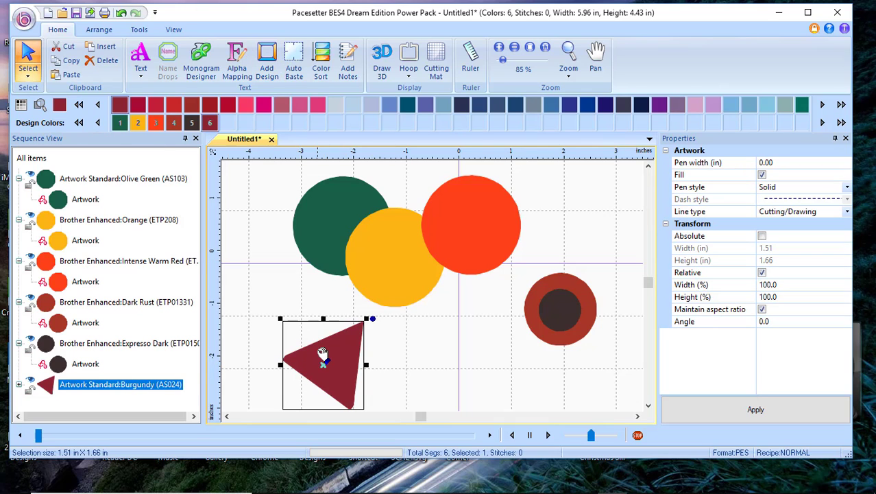
pyautogui.rightClick(327, 362)
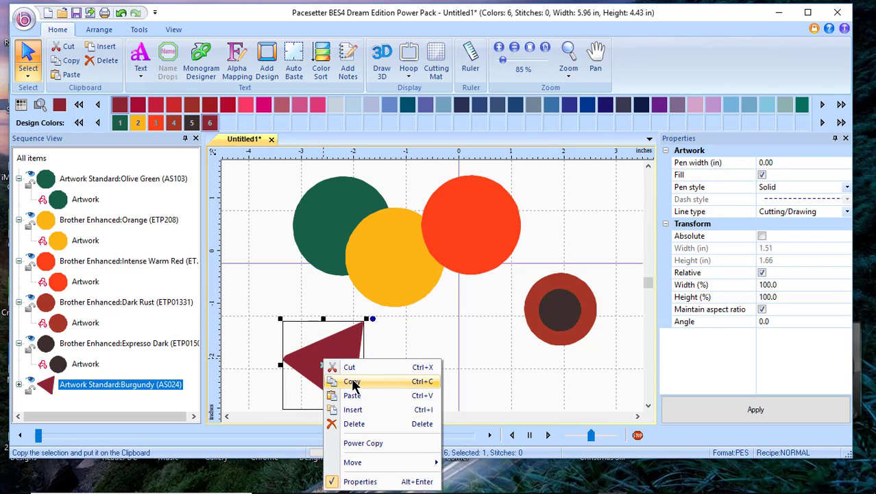
pyautogui.click(352, 382)
pyautogui.rightClick(344, 366)
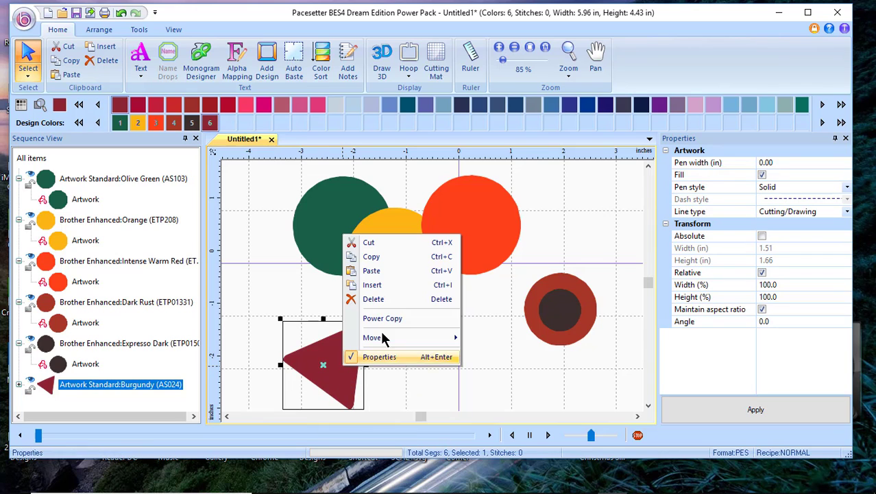
pyautogui.click(383, 271)
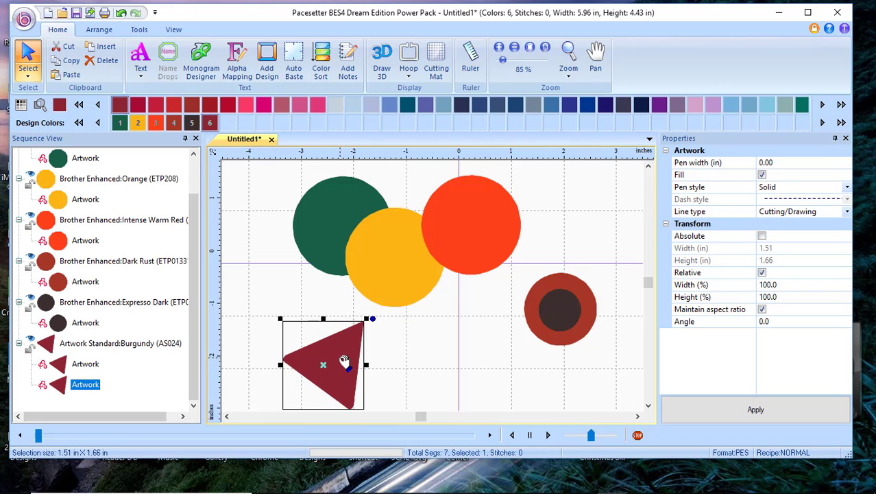
pyautogui.moveTo(344, 361); pyautogui.dragTo(375, 375)
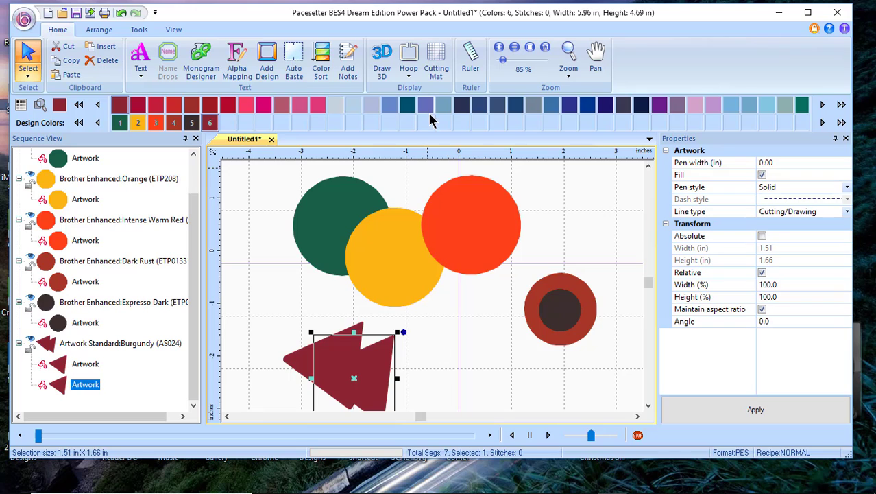
pyautogui.click(425, 105)
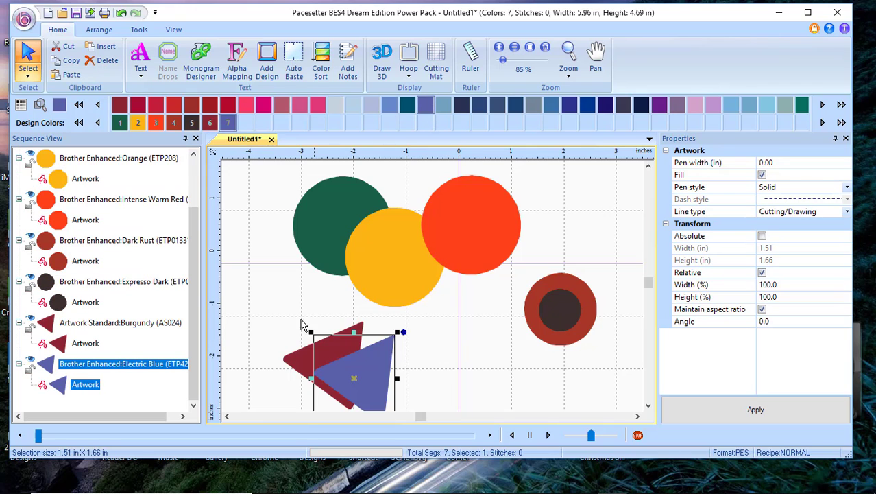
# - Delete both the burgundy and the Electric Blue triangles from the design
pyautogui.click(79, 323)
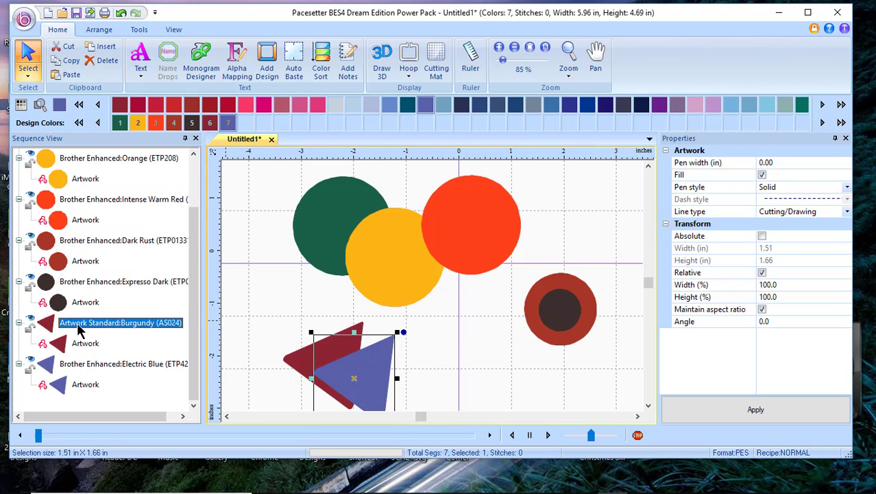
pyautogui.keyDown('shift'); pyautogui.click(111, 367); pyautogui.keyUp('shift')
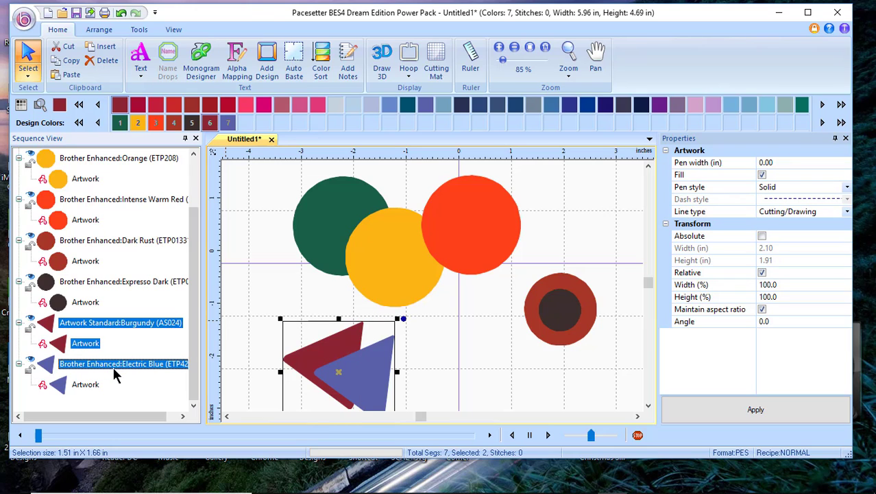
pyautogui.press('Delete')
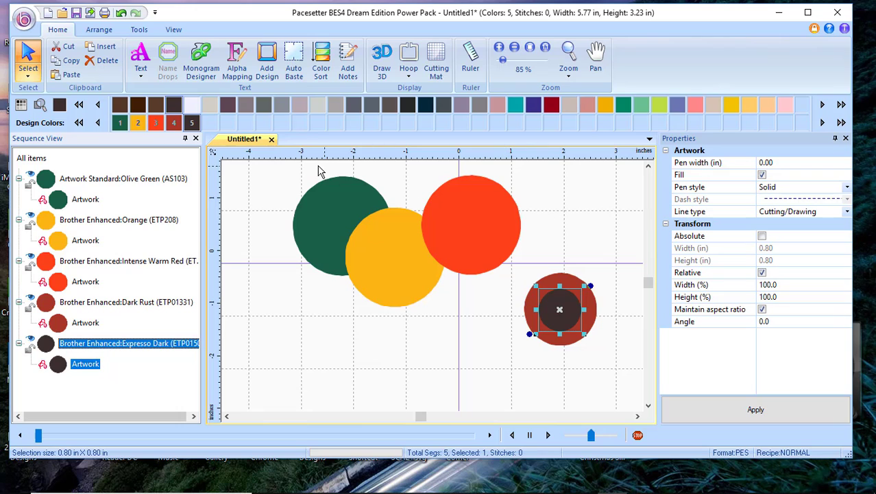
# - Try to Weld the green, orange and red overlapping circles into one shape and undo the weld
pyautogui.moveTo(254, 170); pyautogui.dragTo(524, 327)
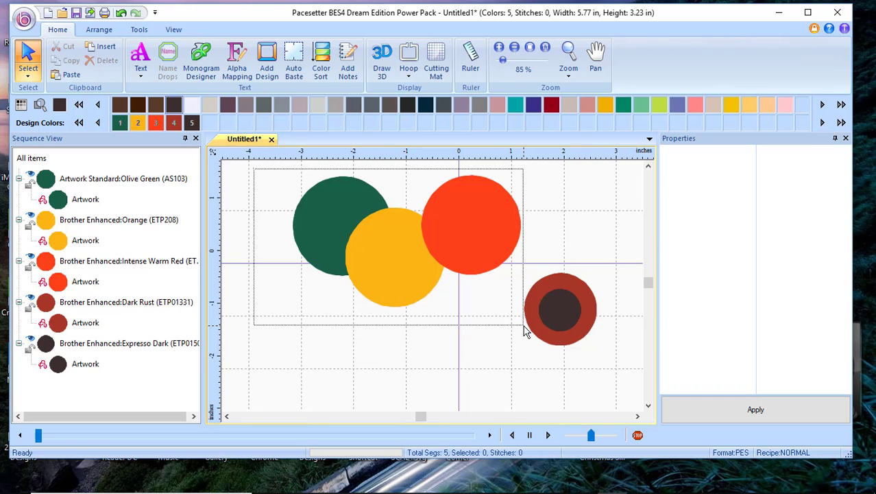
pyautogui.moveTo(524, 327); pyautogui.dragTo(524, 327)
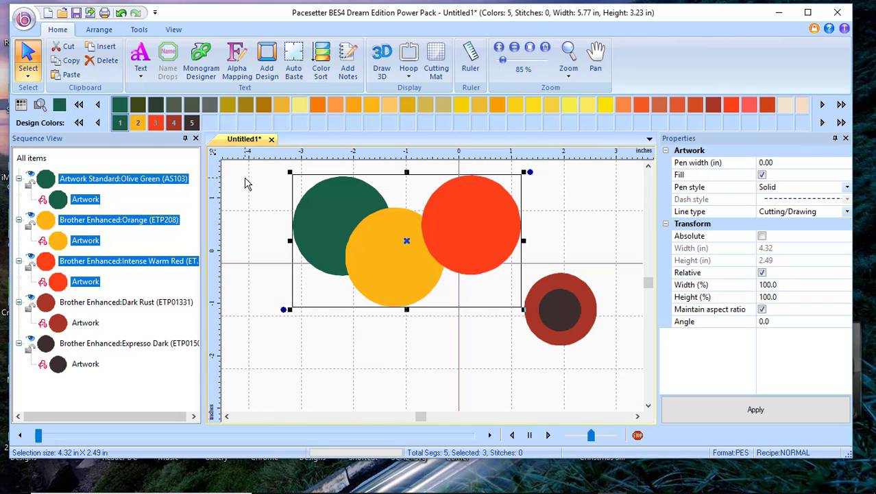
pyautogui.click(98, 31)
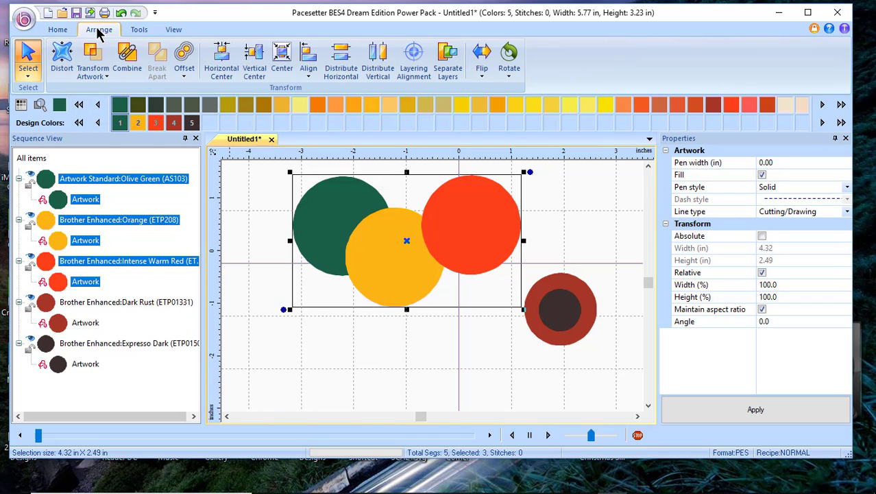
pyautogui.click(107, 77)
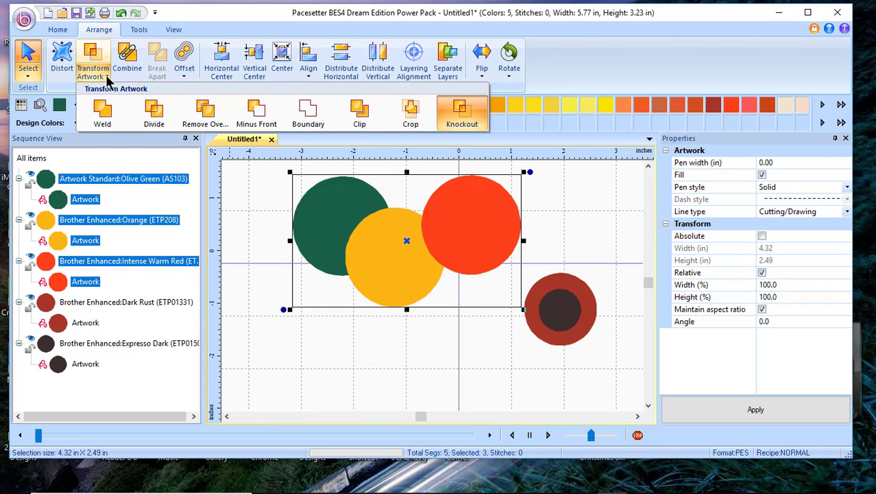
pyautogui.click(103, 115)
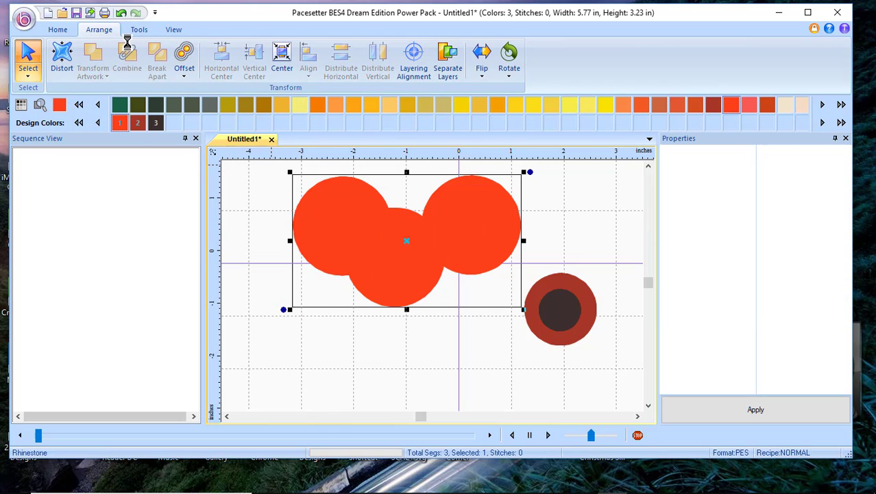
pyautogui.hotkey('ctrl', 'z')
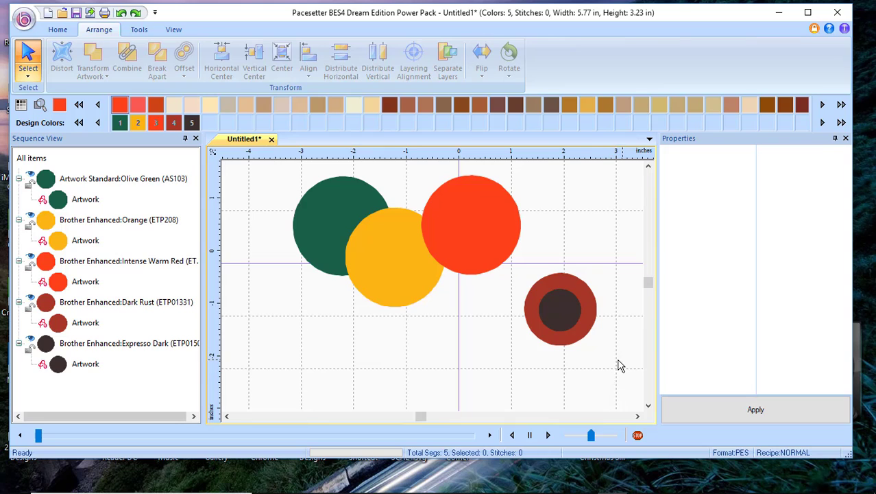
# - Try to Weld the concentric Dark Rust and Expresso Dark circles and undo the weld
pyautogui.moveTo(622, 358); pyautogui.dragTo(515, 264)
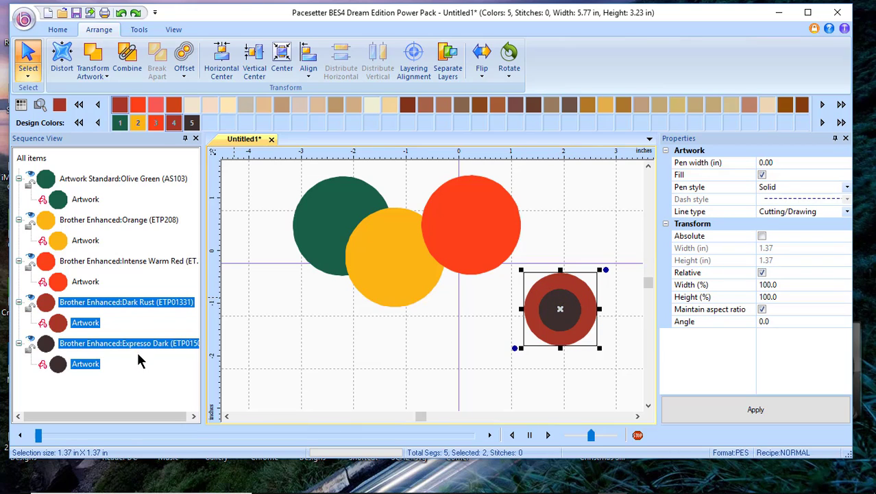
pyautogui.click(96, 58)
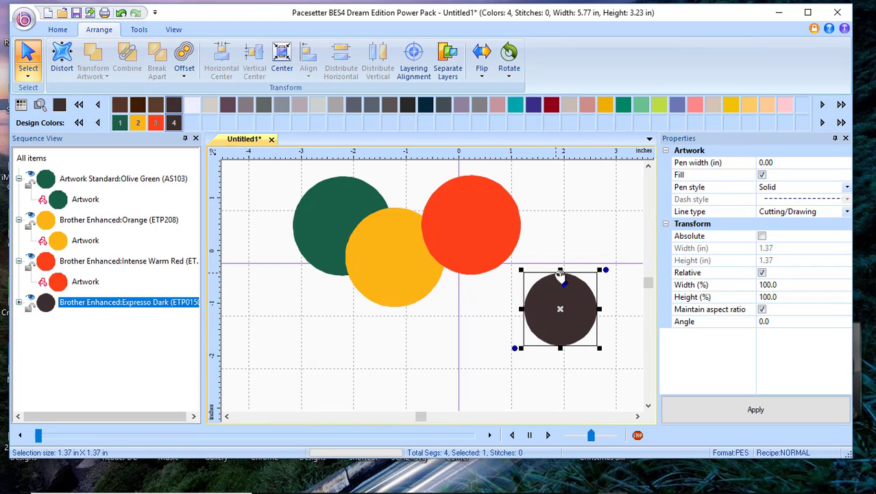
pyautogui.click(120, 13)
# - Divide the green, orange and red circles into separate pieces where they overlap
pyautogui.click(87, 180)
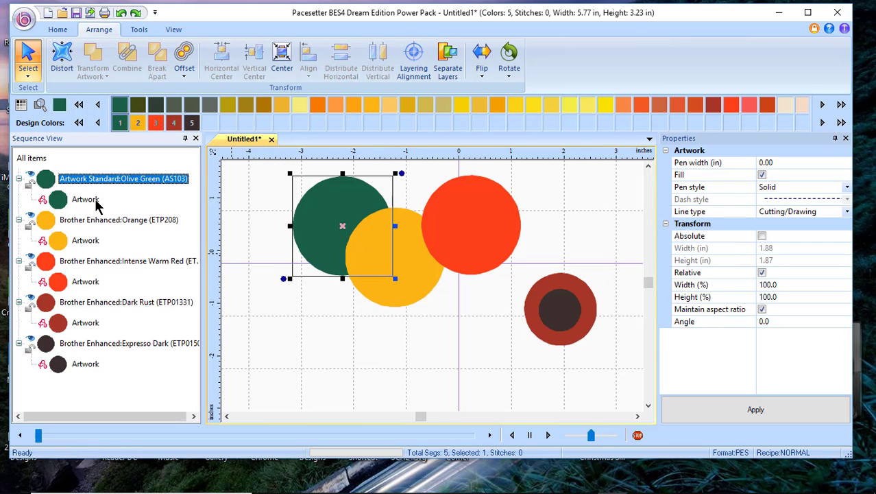
pyautogui.keyDown('shift'); pyautogui.click(93, 261); pyautogui.keyUp('shift')
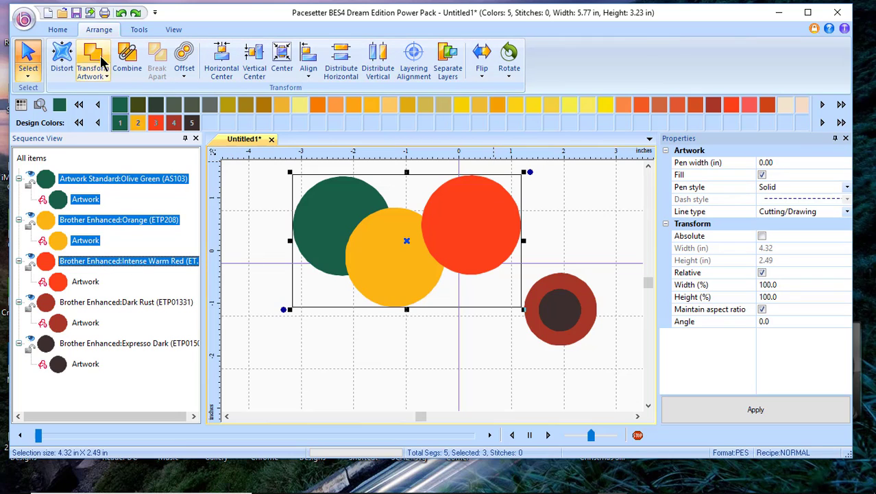
pyautogui.click(110, 79)
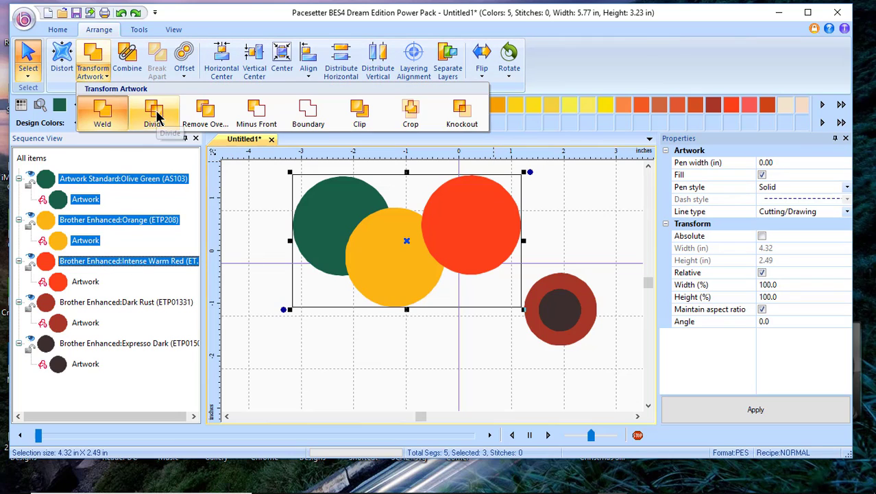
pyautogui.click(159, 115)
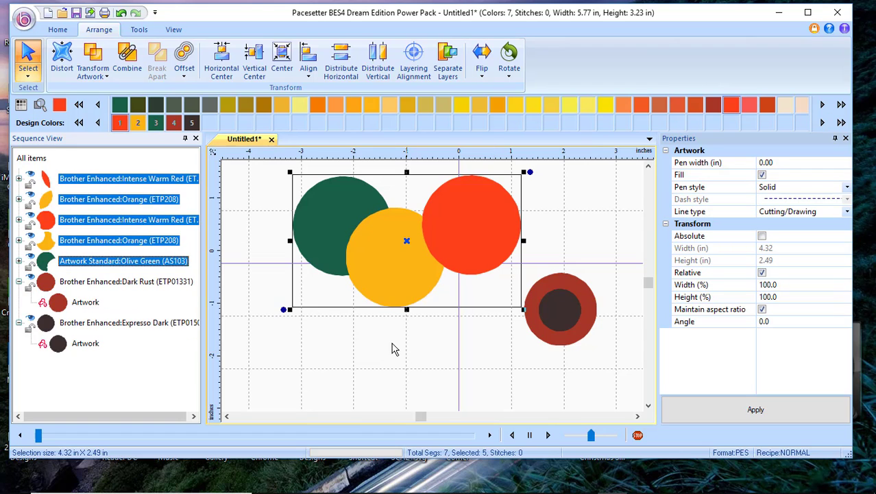
# - Pull the main red, orange and green divided pieces away from the two small overlap pieces
pyautogui.click(305, 347)
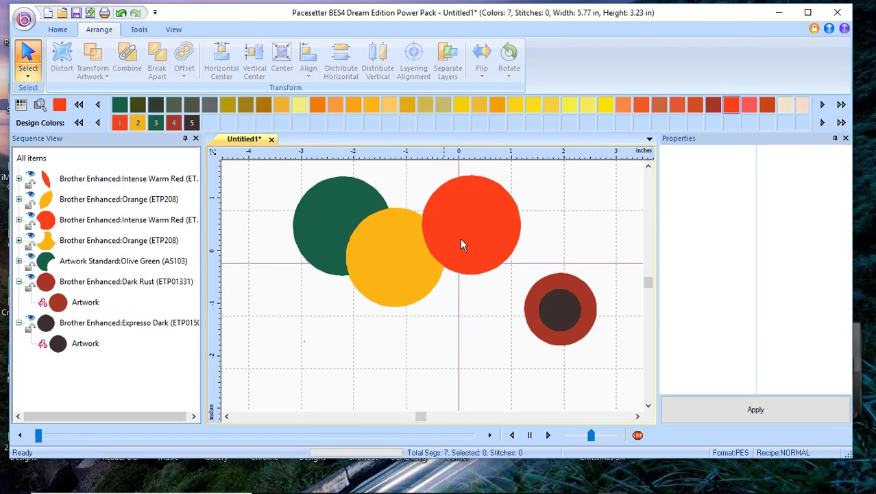
pyautogui.click(474, 226)
pyautogui.moveTo(474, 227); pyautogui.dragTo(473, 355)
pyautogui.click(404, 267)
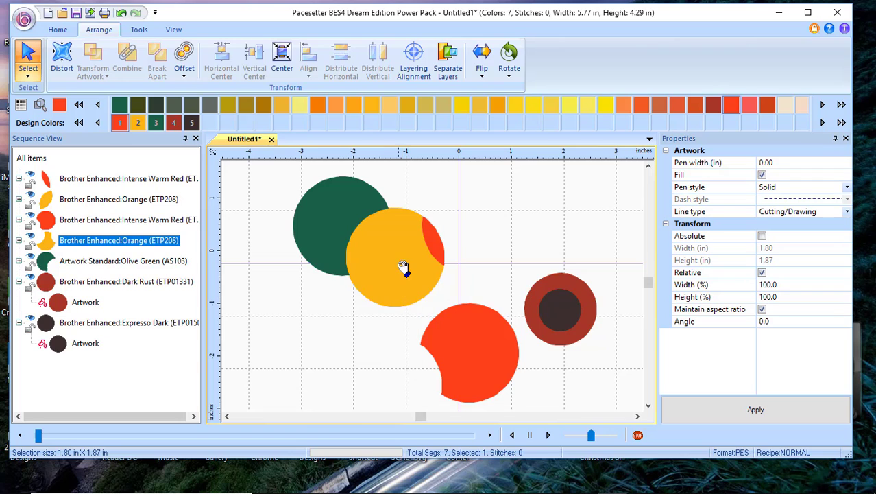
pyautogui.moveTo(404, 266); pyautogui.dragTo(326, 344)
pyautogui.click(342, 207)
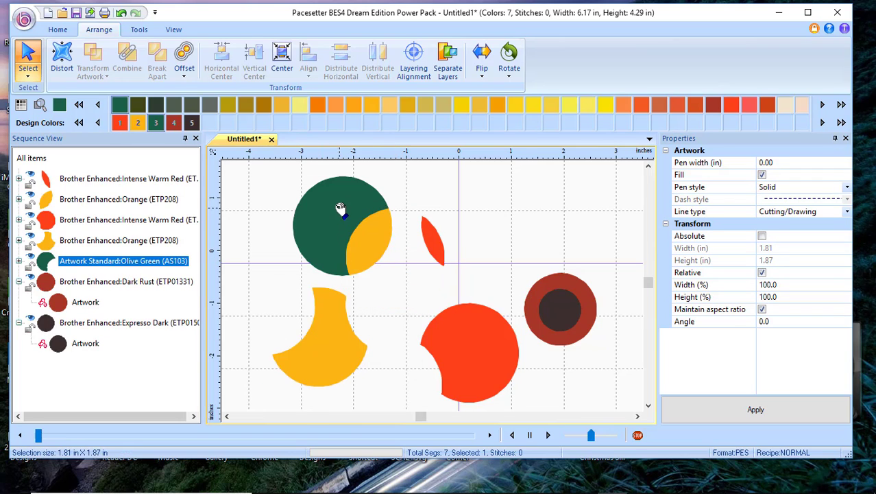
pyautogui.moveTo(342, 207); pyautogui.dragTo(278, 199)
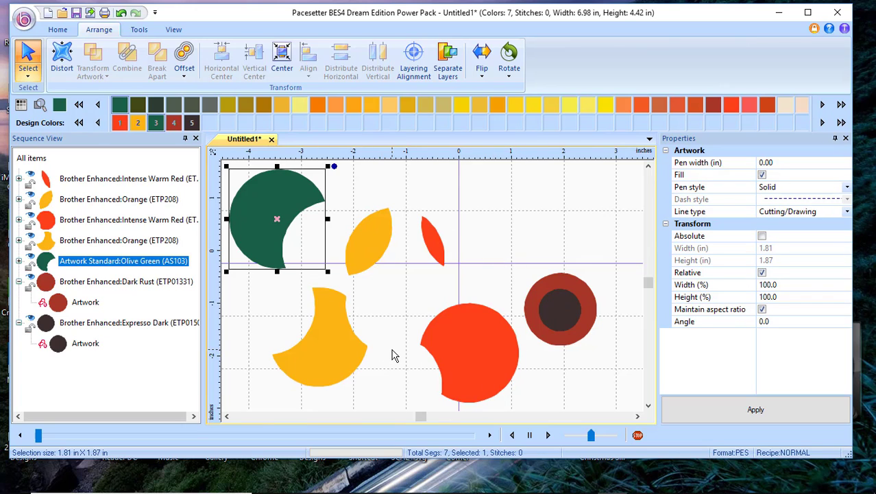
# - Undo the piece moves and the Divide operation on the three overlapping circles
pyautogui.click(121, 18)
pyautogui.click(121, 18)
pyautogui.click(121, 19)
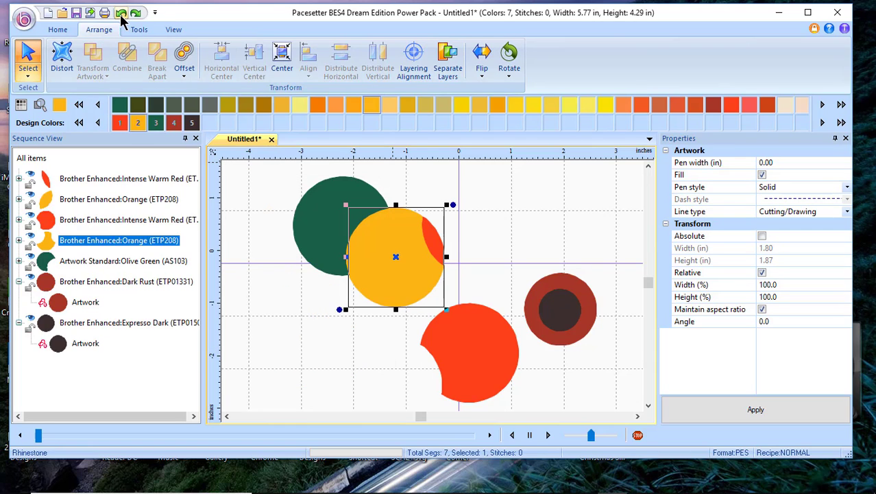
pyautogui.click(122, 21)
pyautogui.click(121, 19)
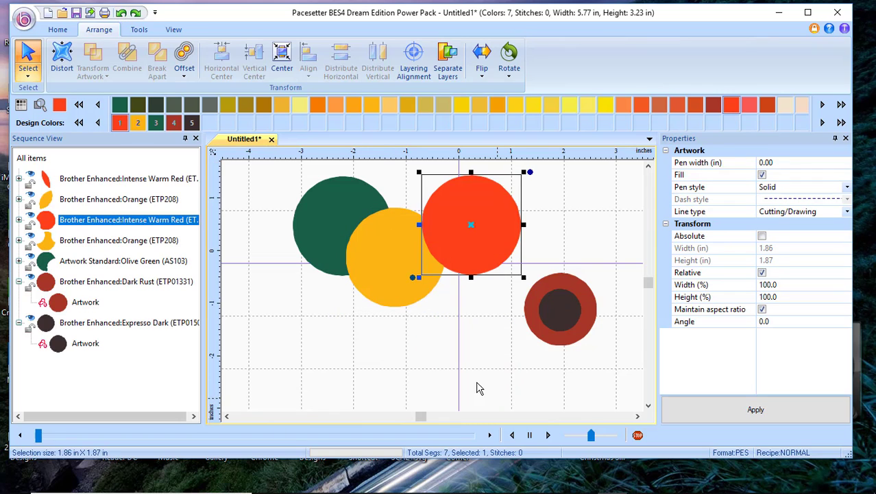
pyautogui.click(124, 14)
pyautogui.click(123, 14)
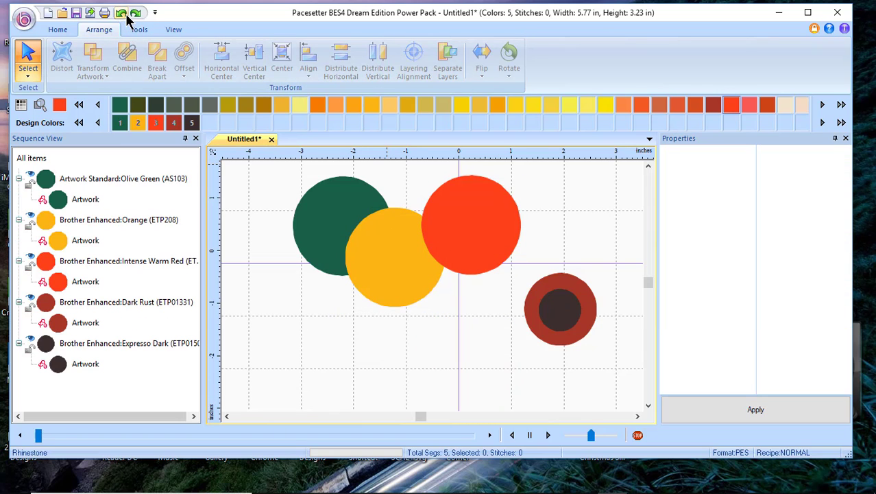
# - Try to Divide the concentric Dark Rust and Expresso Dark circles and undo the operation
pyautogui.moveTo(638, 362); pyautogui.dragTo(515, 271)
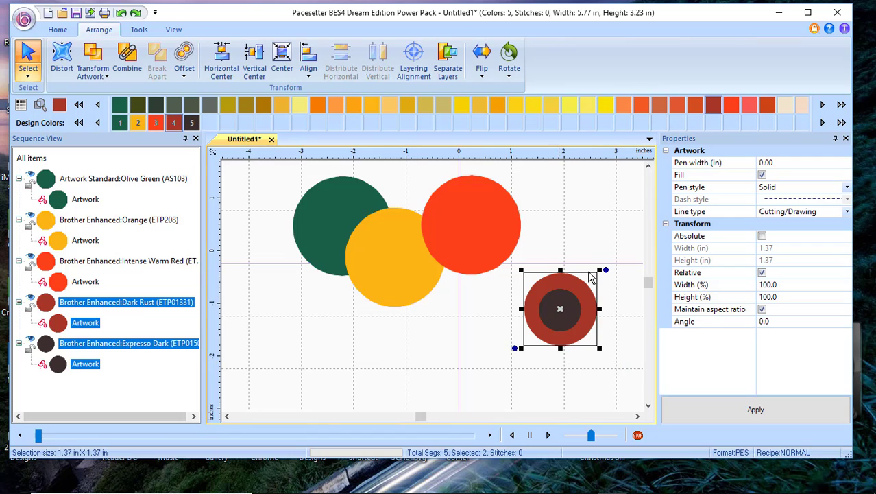
pyautogui.click(98, 58)
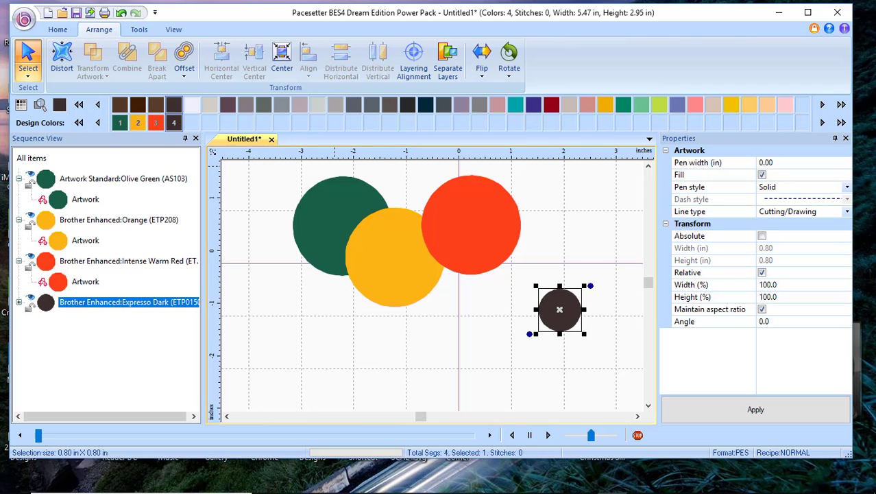
pyautogui.click(122, 12)
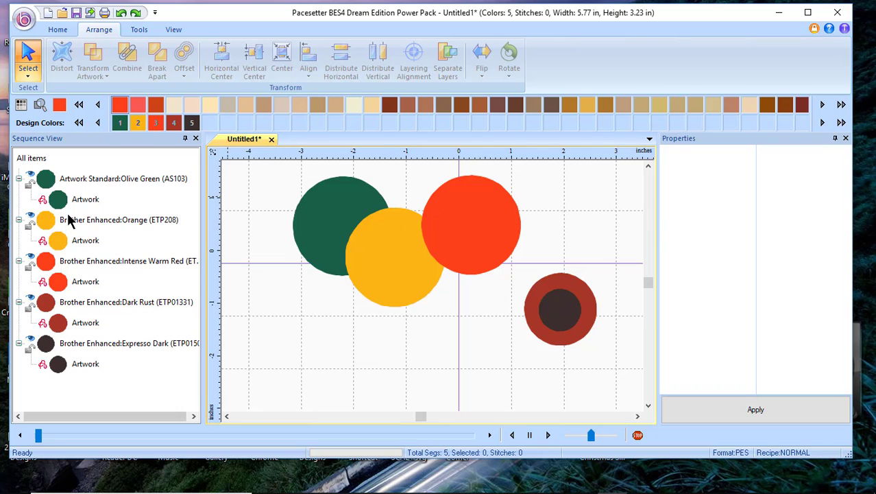
# - Remove the overlapped artwork from the green, orange and red circles and deselect the pieces
pyautogui.click(78, 180)
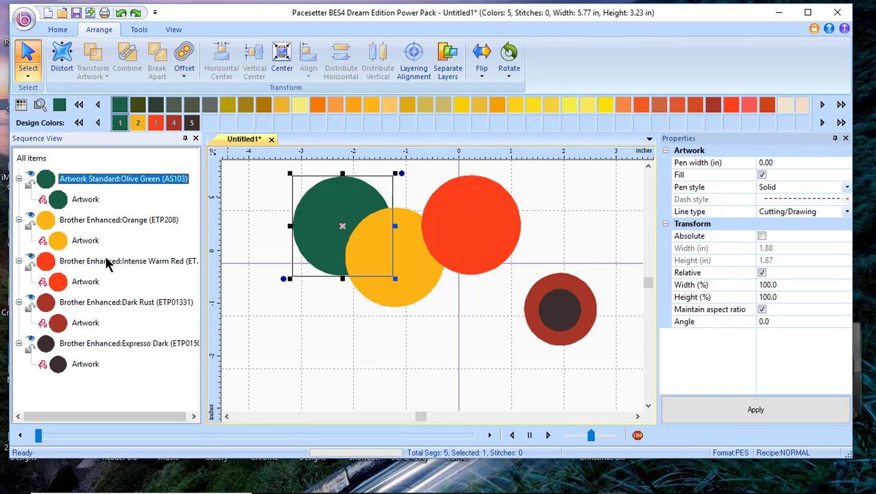
pyautogui.keyDown('shift'); pyautogui.click(107, 264); pyautogui.keyUp('shift')
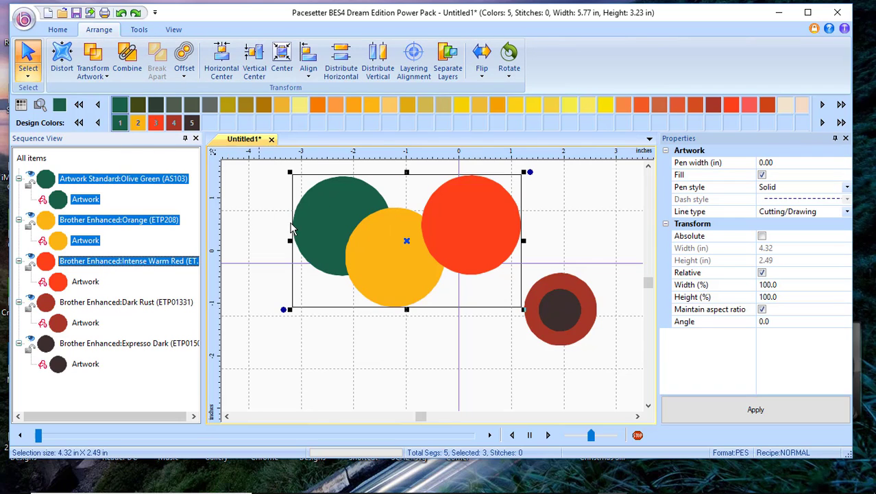
pyautogui.click(103, 78)
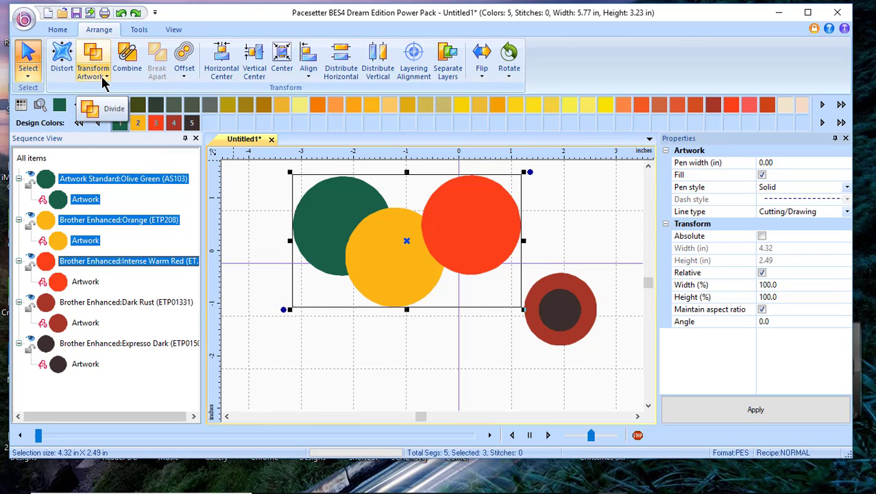
pyautogui.click(213, 122)
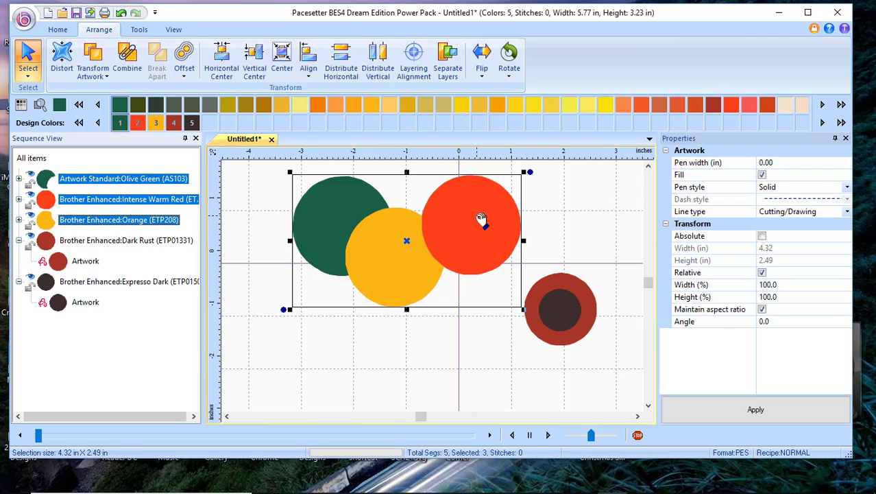
pyautogui.click(316, 374)
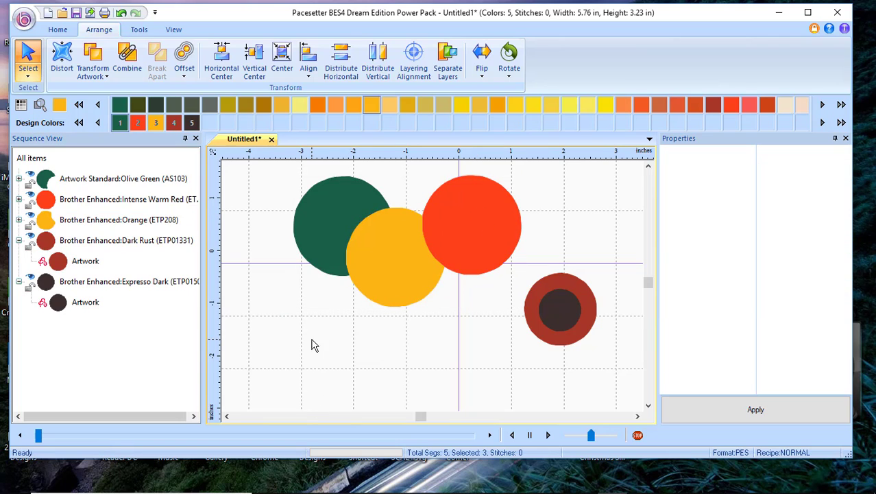
# - Pull the red circle and the notched orange piece away from the green piece
pyautogui.click(488, 214)
pyautogui.moveTo(490, 214); pyautogui.dragTo(541, 215)
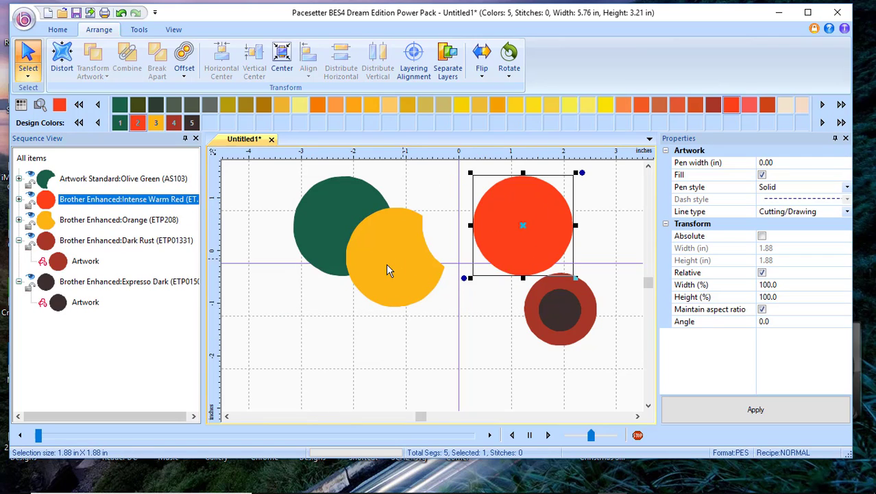
pyautogui.moveTo(374, 244); pyautogui.dragTo(410, 312)
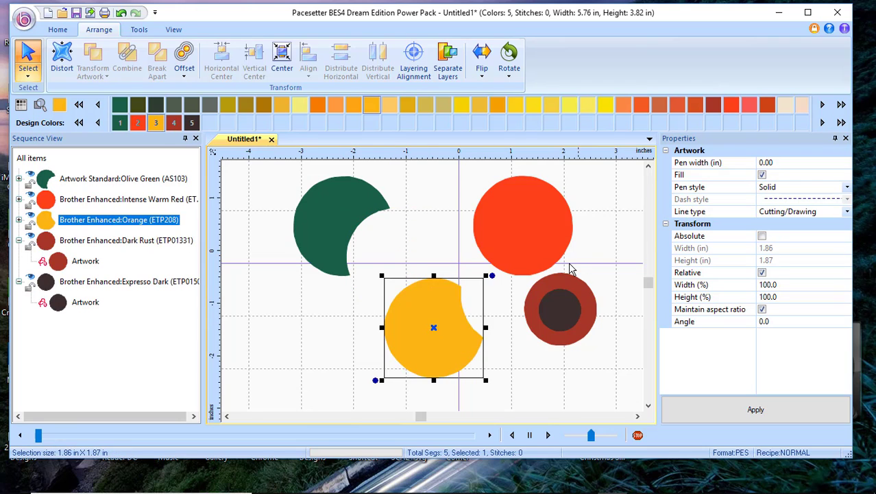
# - Undo the moves of the orange and red pieces
pyautogui.click(120, 13)
pyautogui.click(120, 13)
pyautogui.click(120, 14)
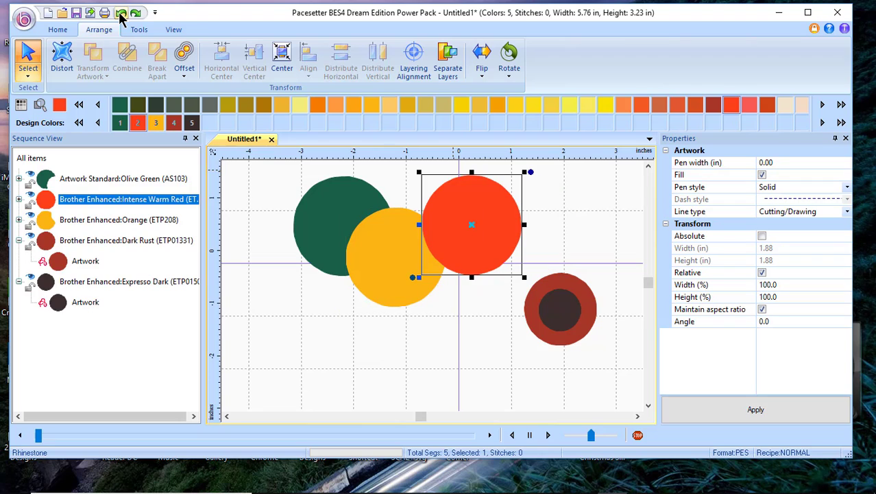
pyautogui.click(120, 14)
pyautogui.click(120, 14)
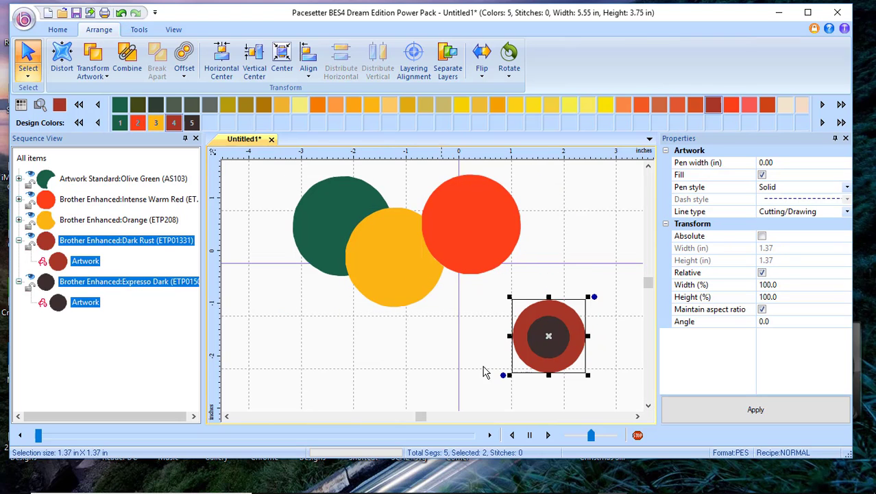
# - Remove the overlapped artwork from the concentric Dark Rust and Expresso Dark circles and reposition the pair below the red circle
pyautogui.click(93, 58)
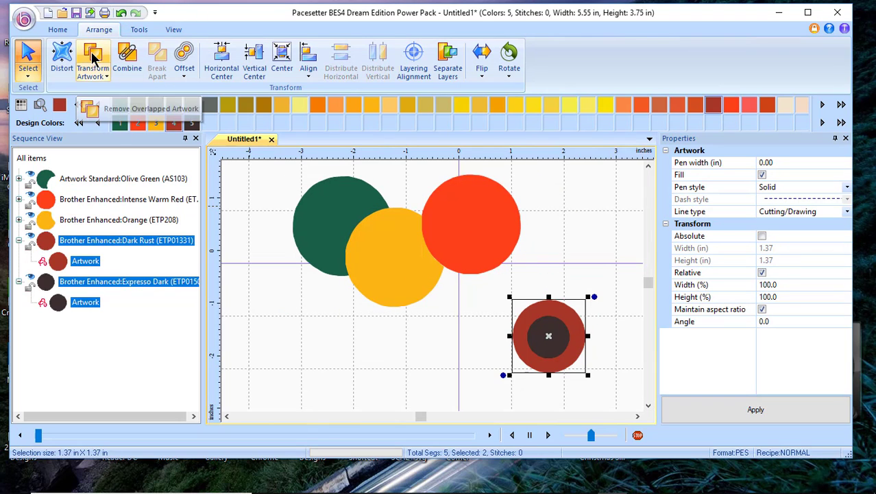
pyautogui.click(137, 108)
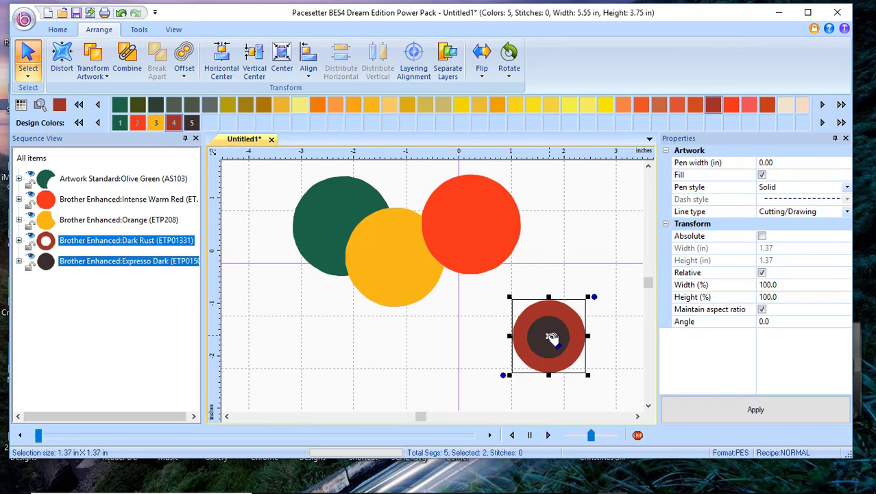
pyautogui.moveTo(552, 337); pyautogui.dragTo(499, 362)
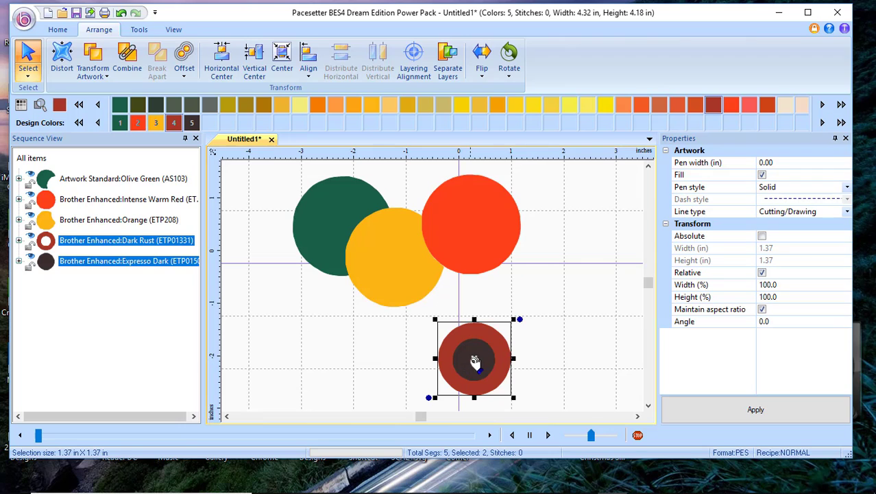
pyautogui.moveTo(500, 356); pyautogui.dragTo(557, 390)
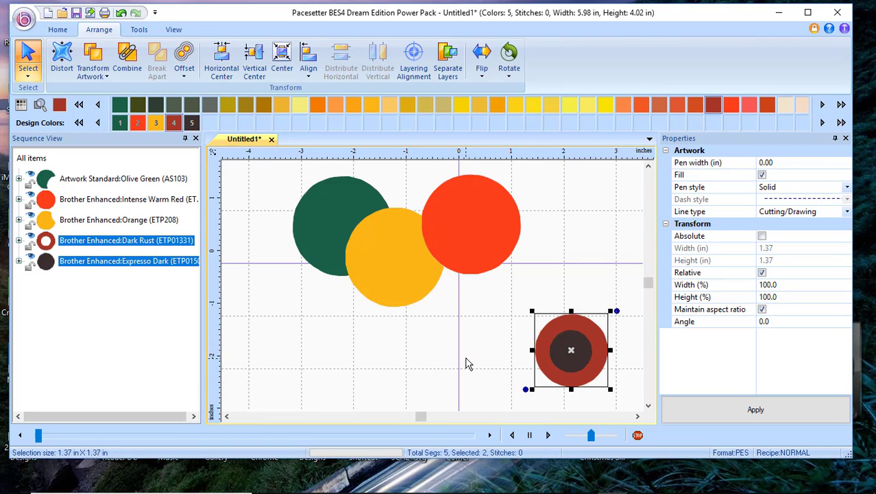
# - Separate the Expresso Dark inner circle from the Dark Rust ring
pyautogui.click(468, 362)
pyautogui.click(578, 358)
pyautogui.moveTo(578, 357); pyautogui.dragTo(451, 360)
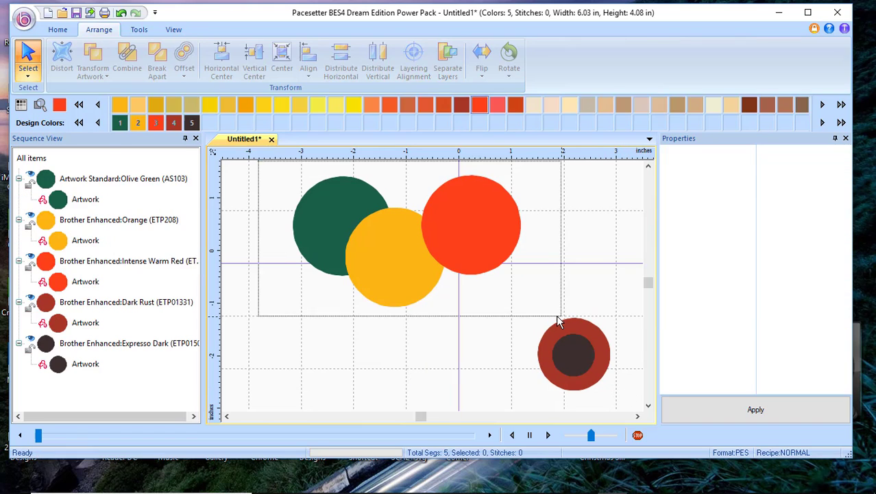
# - Try Minus Front on the overlapping green, orange and red circles and undo it
pyautogui.moveTo(559, 322); pyautogui.dragTo(559, 319)
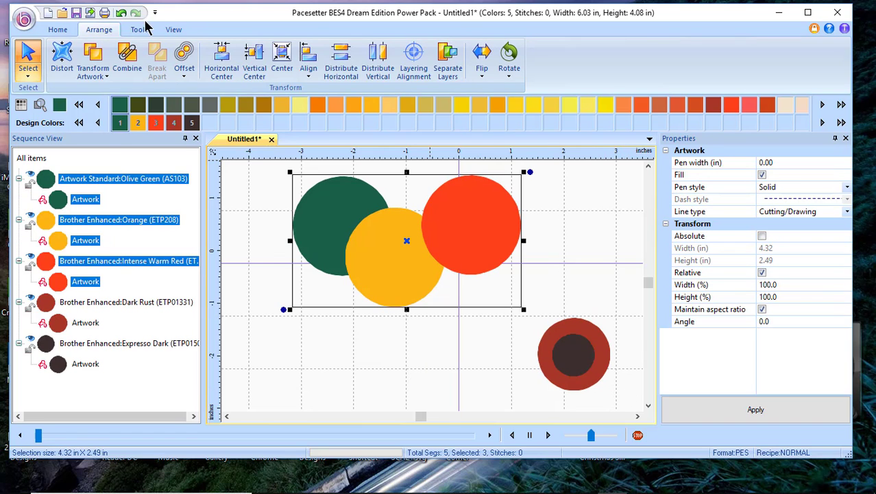
pyautogui.click(106, 77)
pyautogui.click(107, 77)
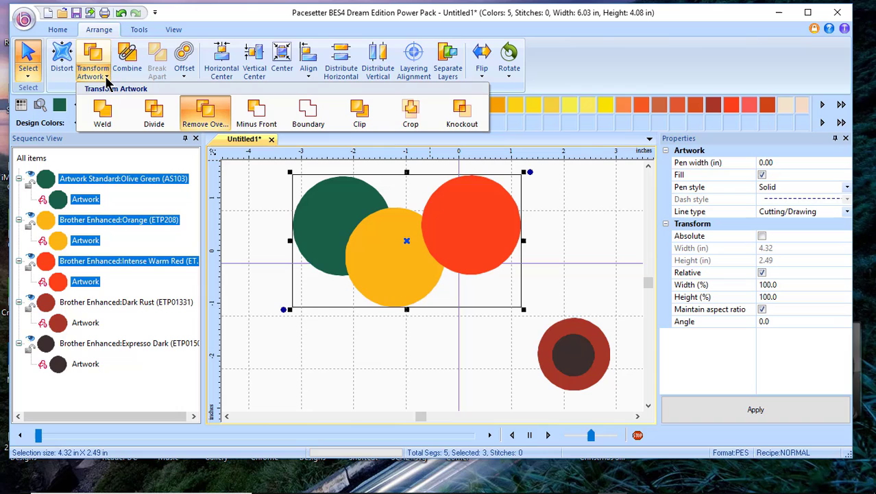
pyautogui.click(258, 121)
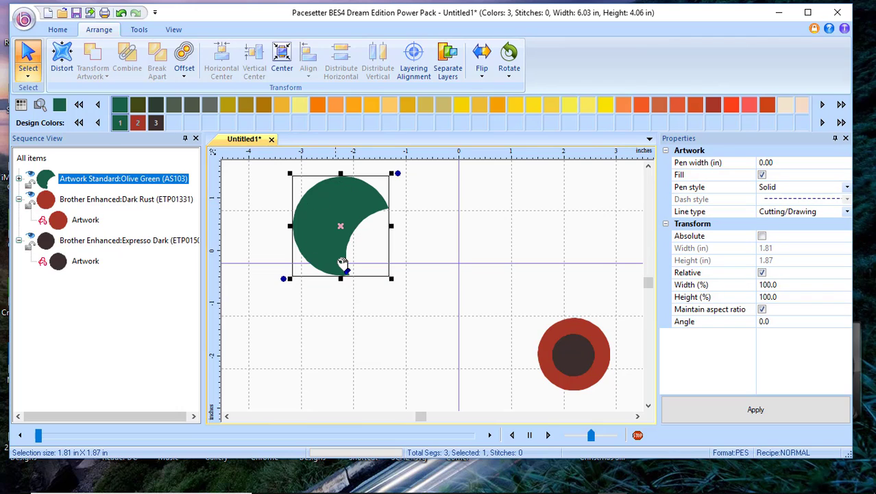
pyautogui.click(120, 13)
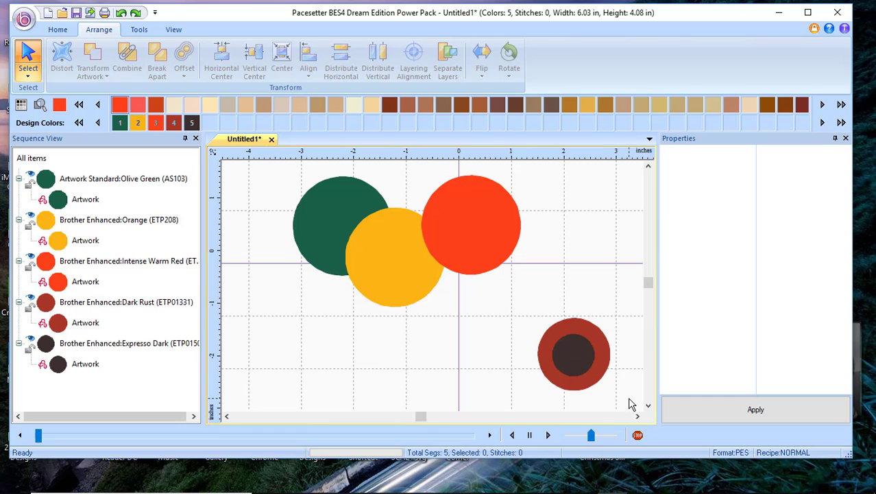
# - Try Minus Front on the concentric Dark Rust and Expresso Dark circles and undo it
pyautogui.moveTo(629, 398); pyautogui.dragTo(533, 312)
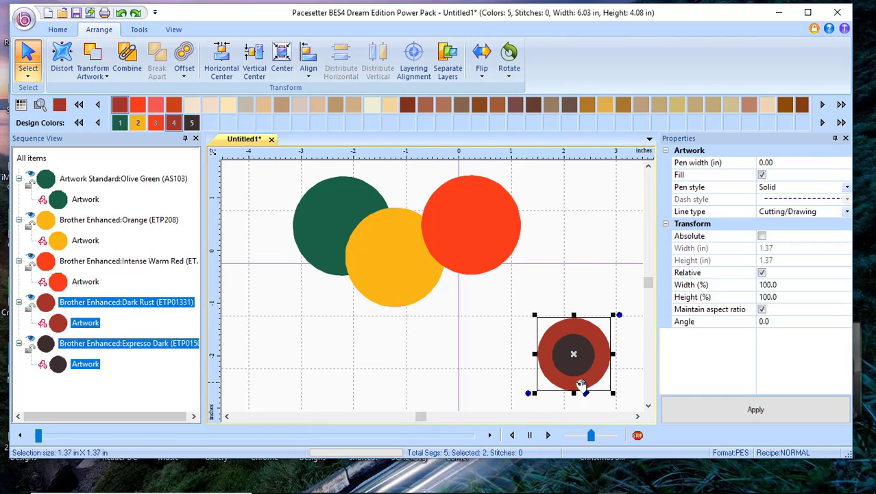
pyautogui.click(91, 52)
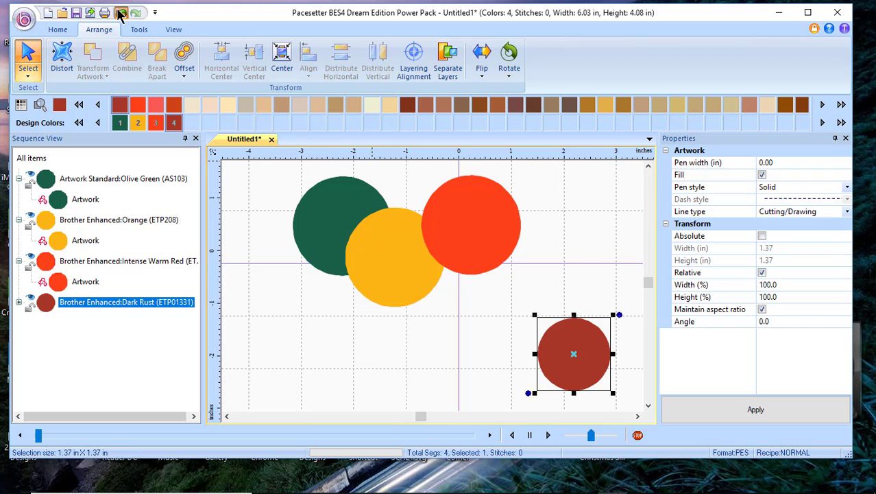
pyautogui.click(120, 12)
# - Create a Boundary outline around the green, orange and red circles and move the outline away from them
pyautogui.click(104, 72)
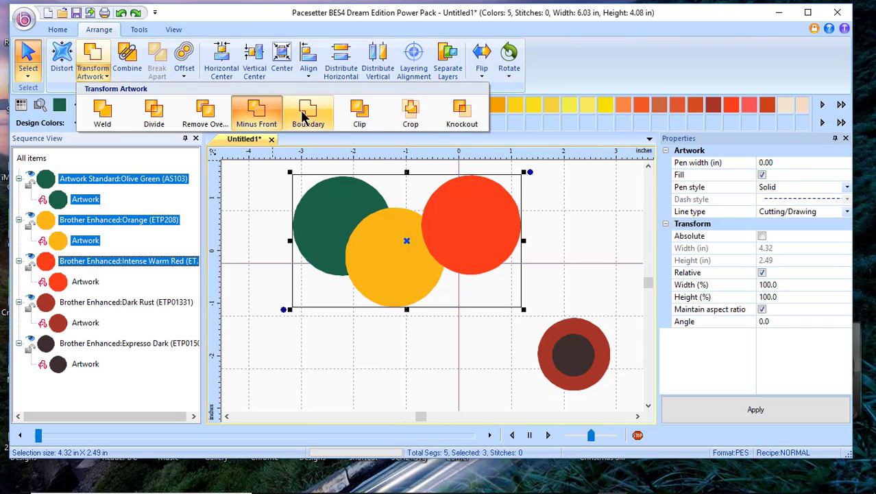
pyautogui.click(304, 115)
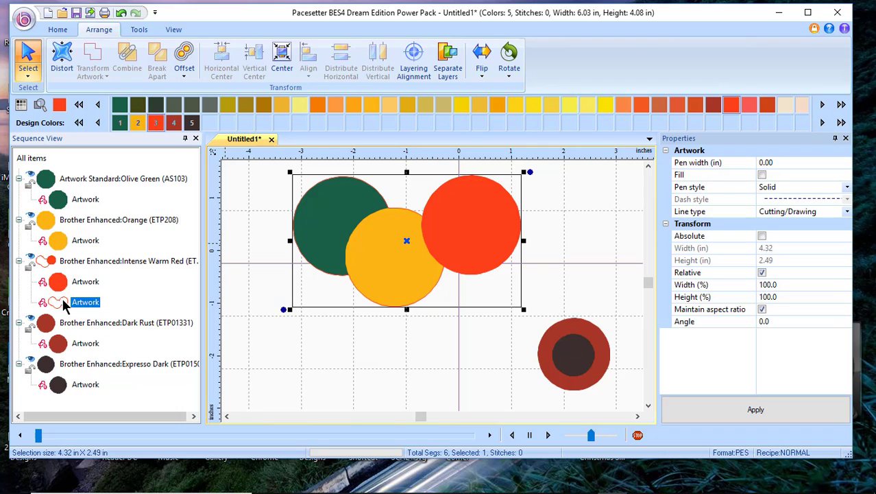
pyautogui.click(323, 353)
pyautogui.click(350, 237)
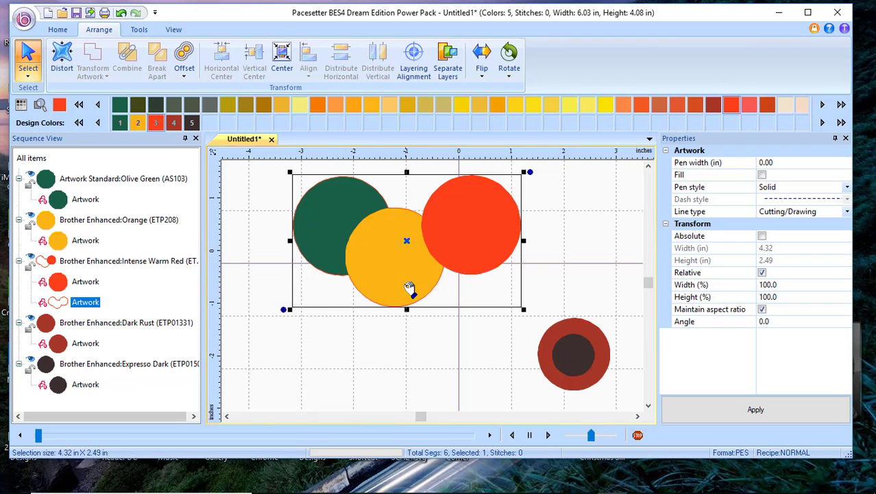
pyautogui.click(392, 363)
pyautogui.moveTo(398, 272); pyautogui.dragTo(367, 374)
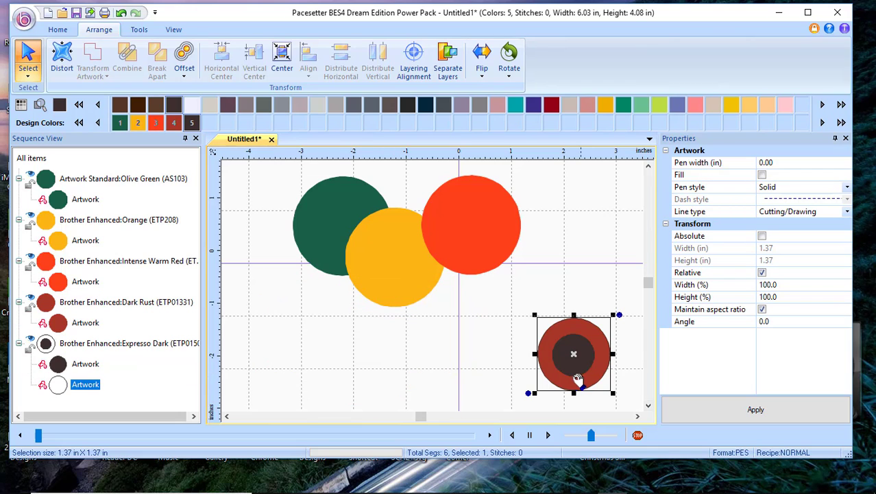
# - Move the boundary outline off the concentric circles and delete it
pyautogui.click(433, 351)
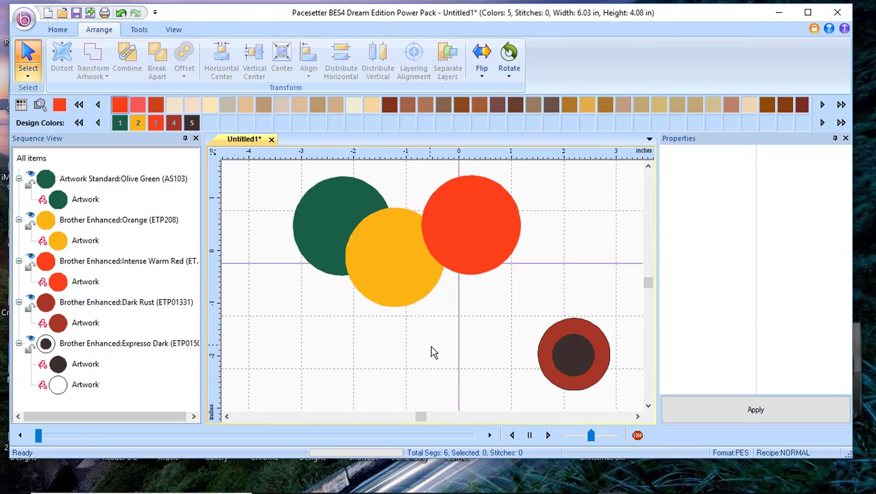
pyautogui.moveTo(585, 358); pyautogui.dragTo(464, 364)
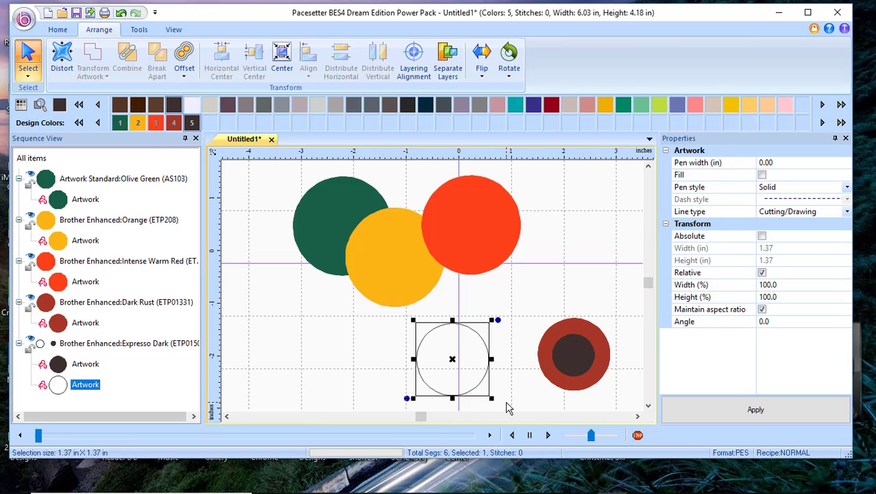
pyautogui.press('Delete')
pyautogui.click(463, 372)
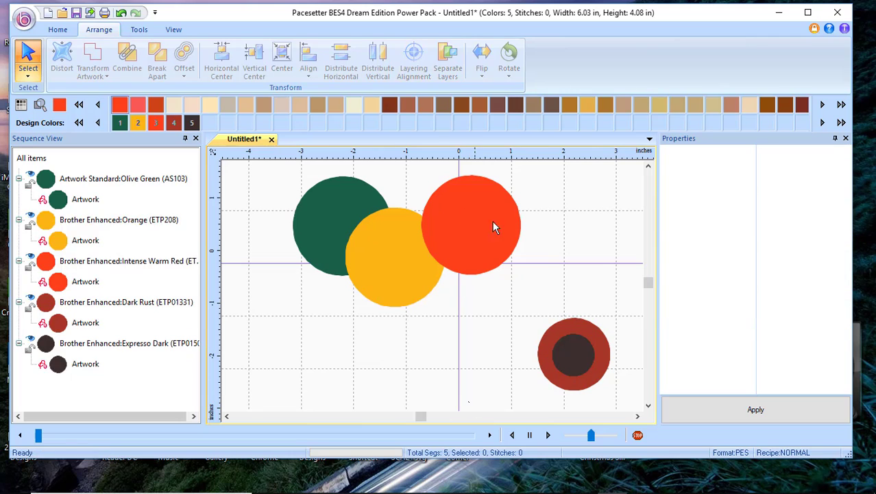
# - Clip the overlapping green, orange and red circles and pull the red and green pieces away from the orange one
pyautogui.click(493, 221)
pyautogui.click(104, 77)
pyautogui.click(362, 124)
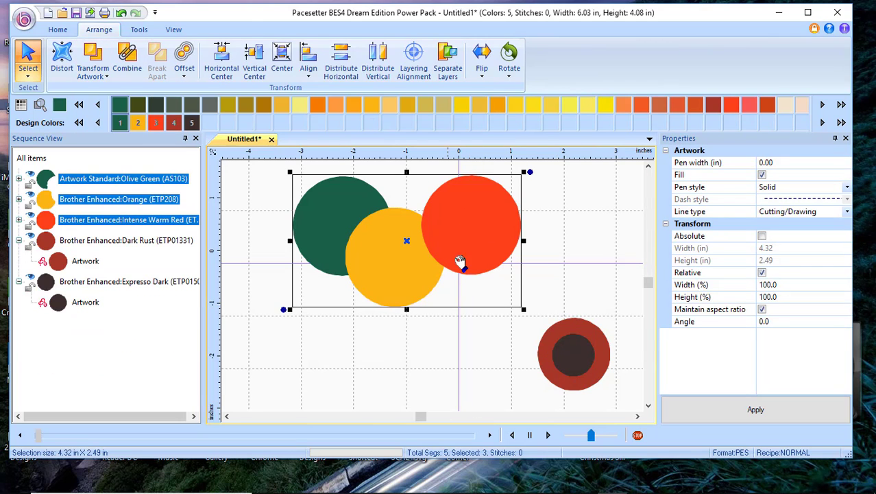
pyautogui.click(362, 367)
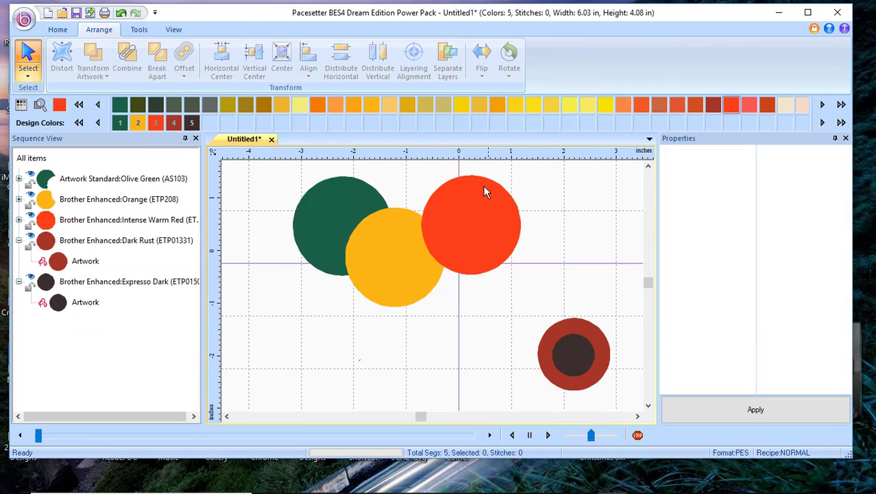
pyautogui.moveTo(455, 219); pyautogui.dragTo(566, 219)
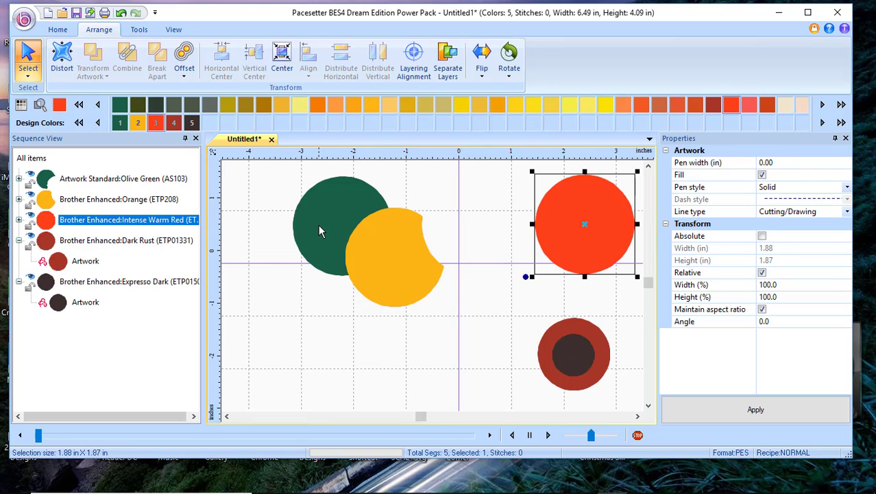
pyautogui.moveTo(320, 218); pyautogui.dragTo(293, 203)
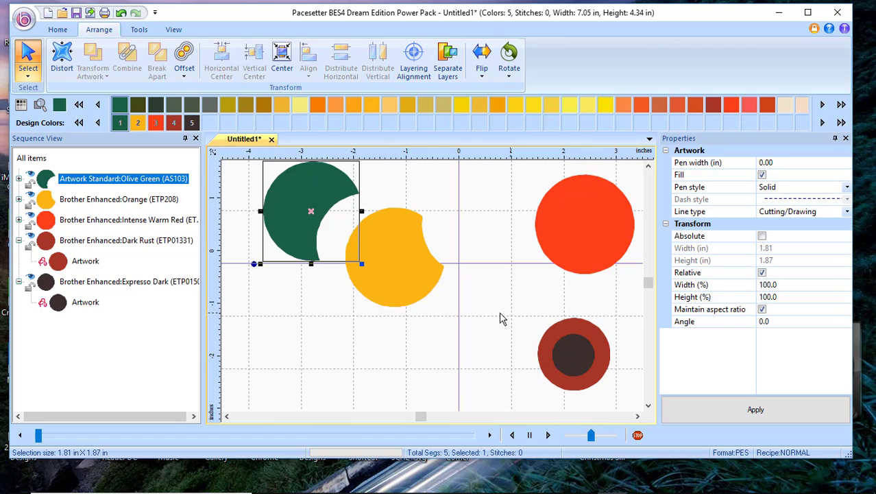
# - Try Clip on the concentric Dark Rust and Expresso Dark circles and undo back to the original five circles
pyautogui.moveTo(476, 309); pyautogui.dragTo(631, 410)
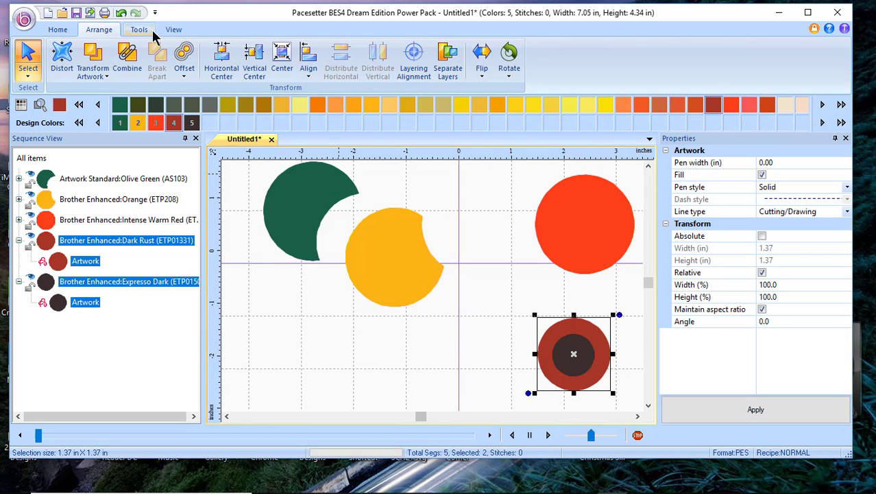
pyautogui.click(100, 58)
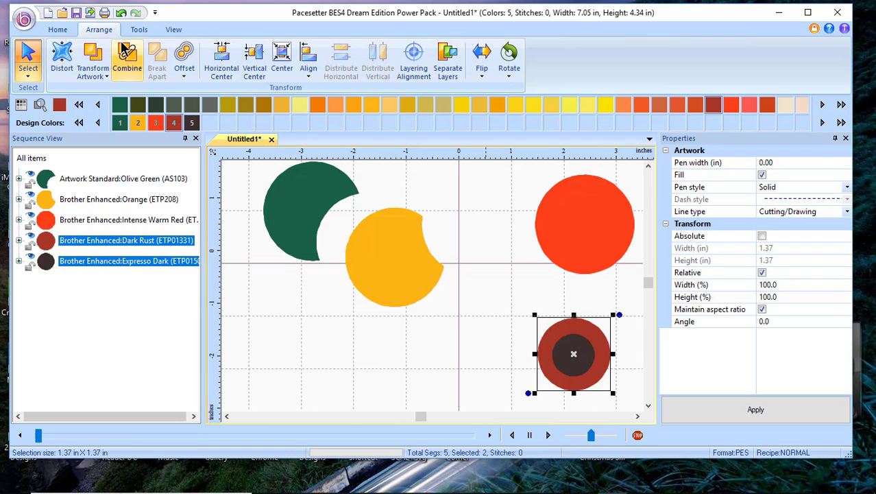
pyautogui.click(121, 13)
# - Try Crop on the overlapping green, orange and red circles and on the concentric pair, and undo both crops
pyautogui.click(93, 69)
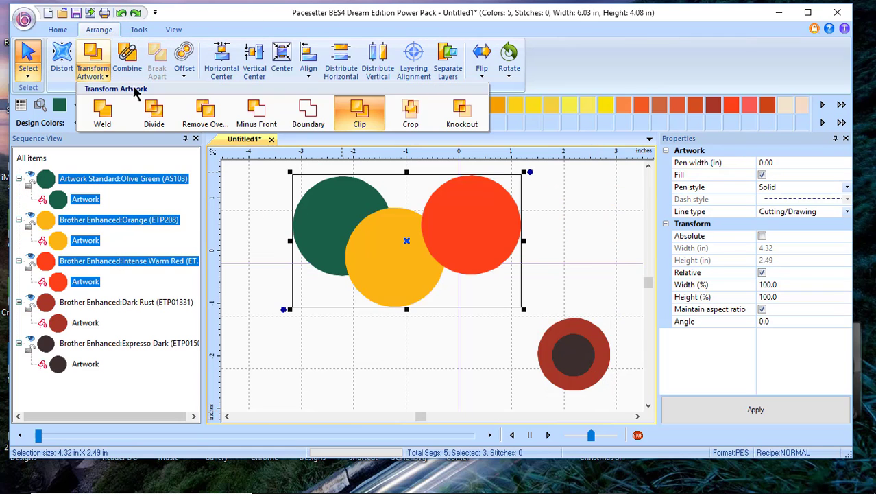
pyautogui.click(412, 115)
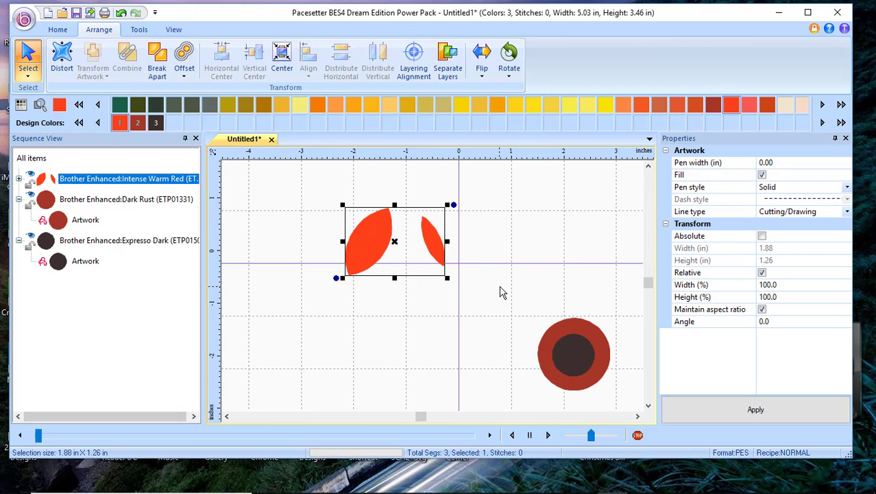
pyautogui.moveTo(508, 304); pyautogui.dragTo(622, 412)
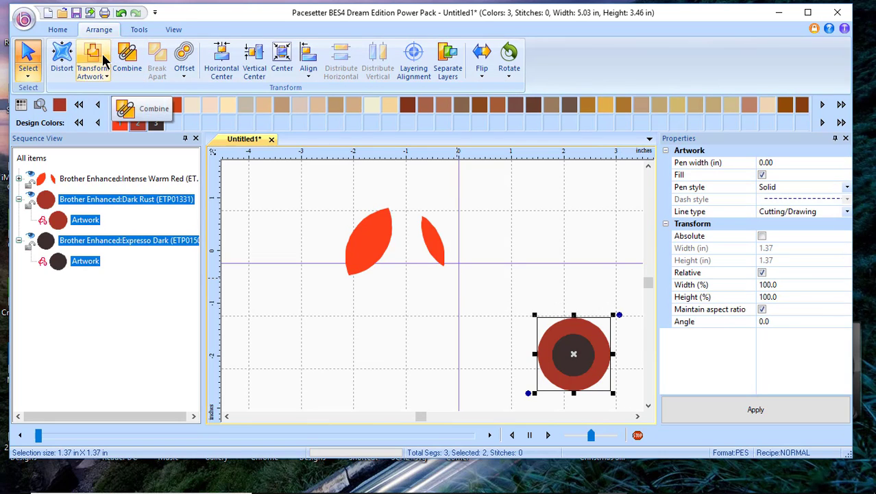
pyautogui.click(101, 107)
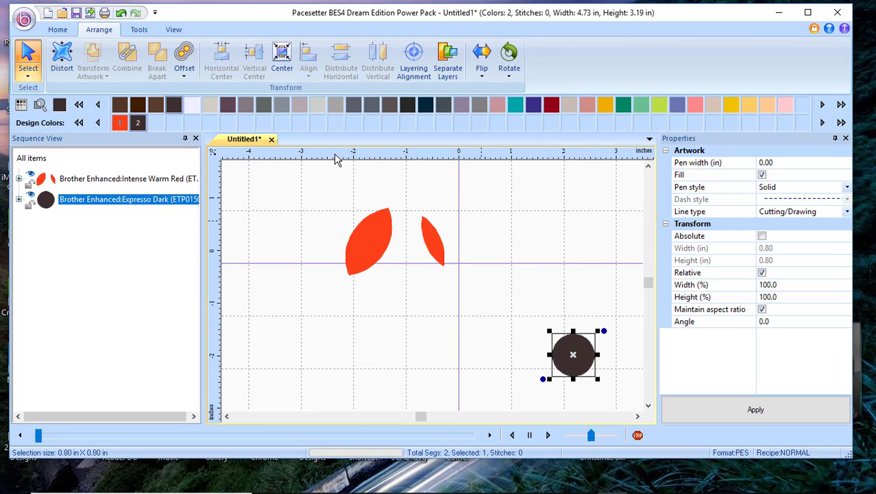
pyautogui.click(120, 13)
# - Try Knockout on the overlapping green, orange and red circles and undo it
pyautogui.click(93, 69)
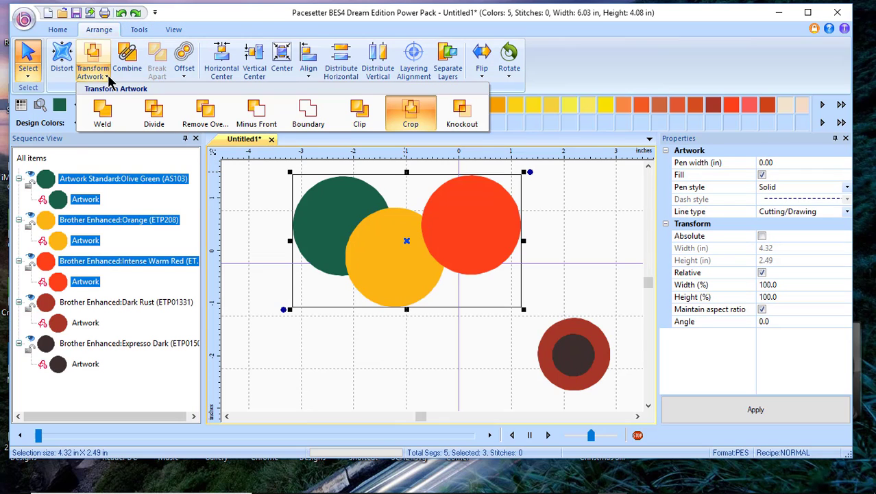
pyautogui.click(471, 114)
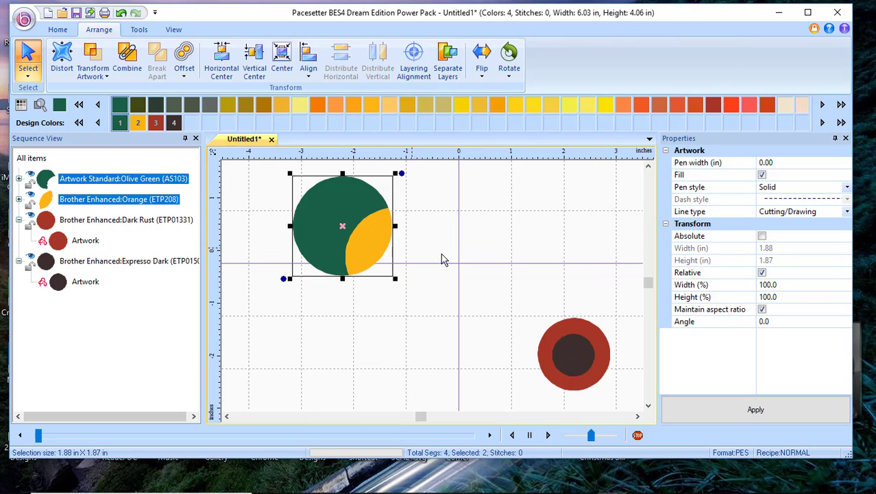
pyautogui.click(121, 13)
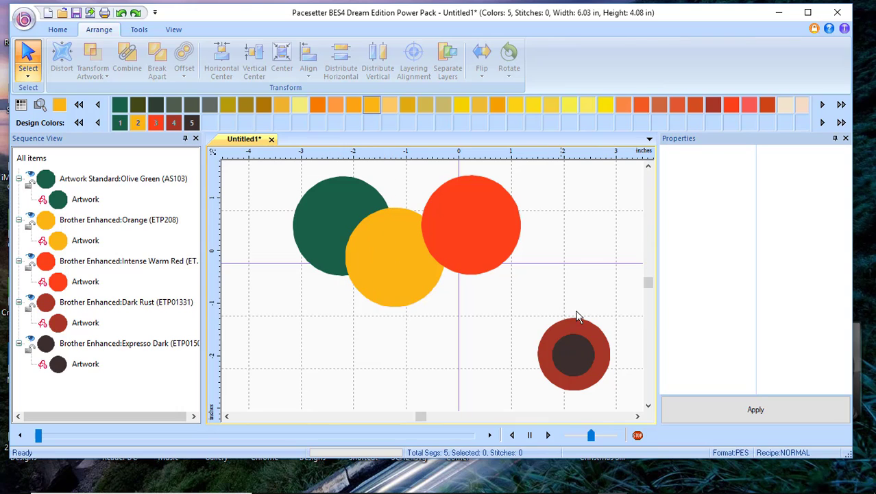
# - Apply Knockout to the concentric Dark Rust and Expresso Dark circles and clear the selection
pyautogui.moveTo(614, 303); pyautogui.dragTo(525, 405)
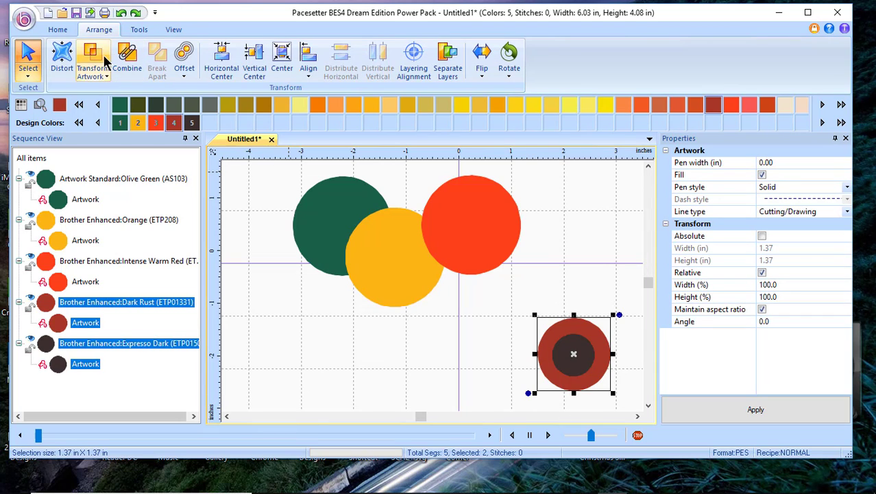
pyautogui.click(96, 52)
pyautogui.click(136, 91)
pyautogui.click(493, 344)
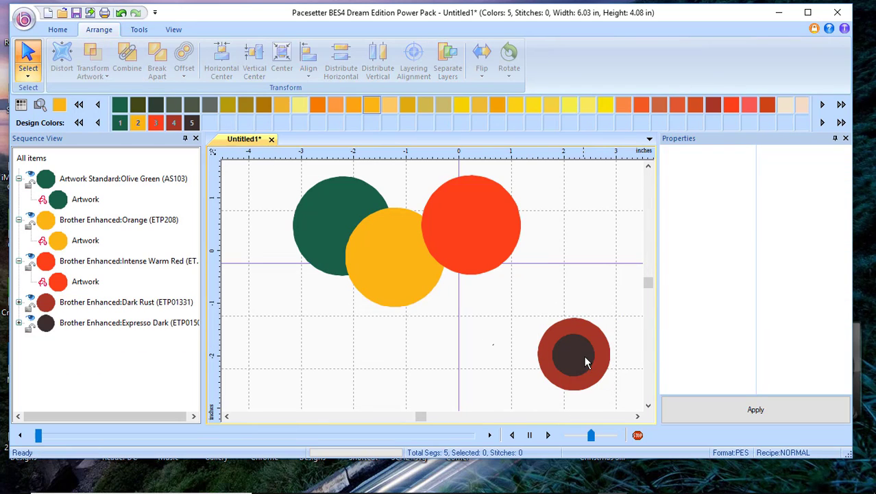
# - Move the Expresso Dark circle over the upper-left edge of the Dark Rust circle and apply Knockout to the pair
pyautogui.moveTo(584, 362); pyautogui.dragTo(560, 349)
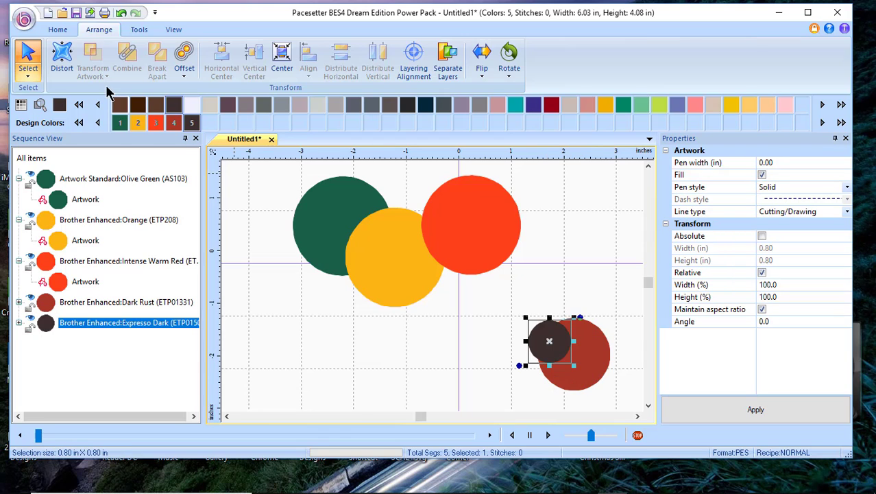
pyautogui.moveTo(505, 303); pyautogui.dragTo(613, 405)
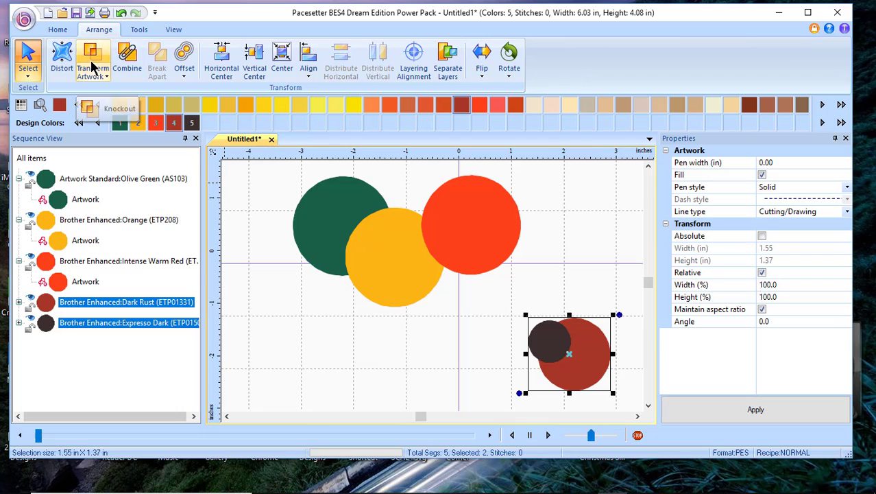
pyautogui.click(113, 108)
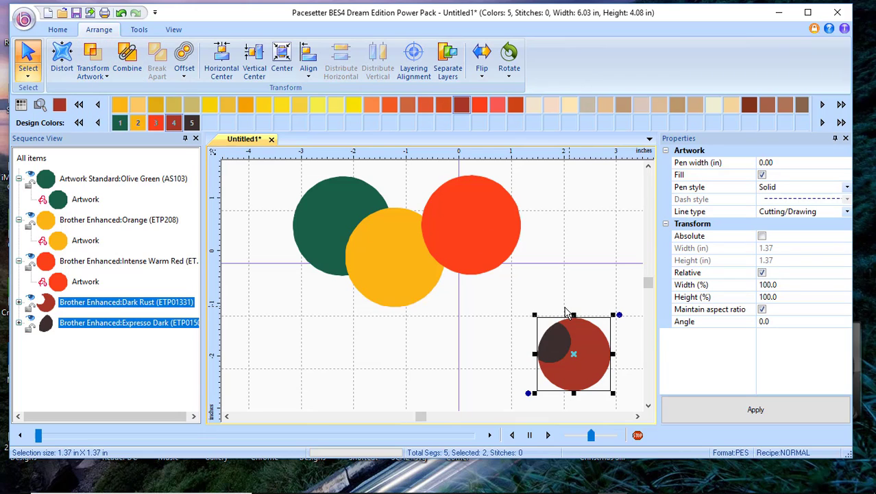